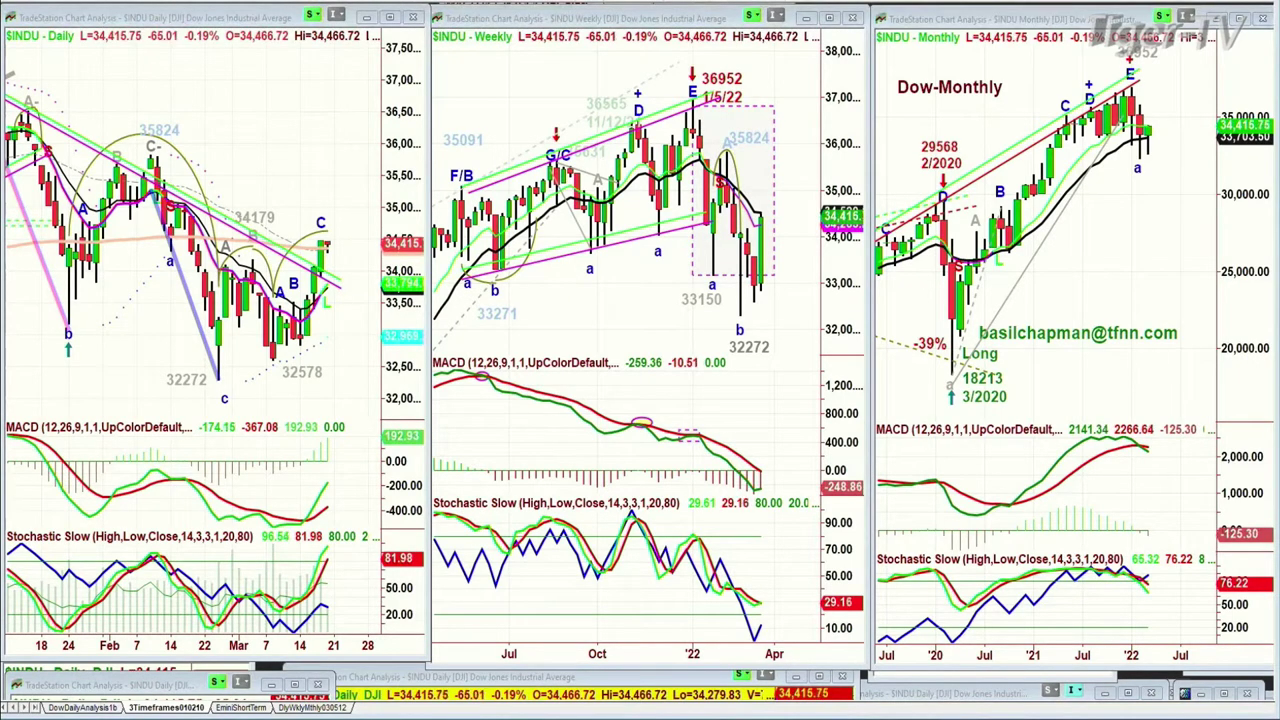
# - Bring up the ChapmanWave notation diagram in Snagit Editor and compare it with the Dow daily chart back to January 2022
pyautogui.hotkey('alt', 'Tab')
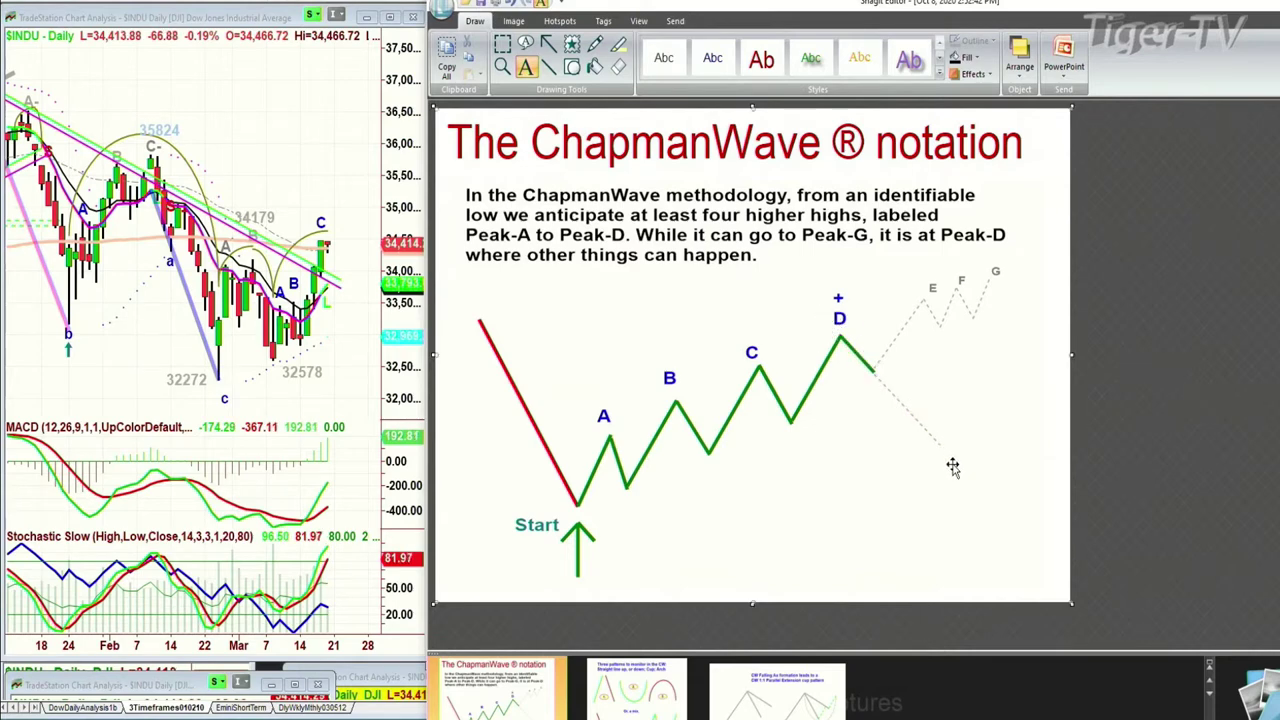
pyautogui.scroll(5, 170, 165)
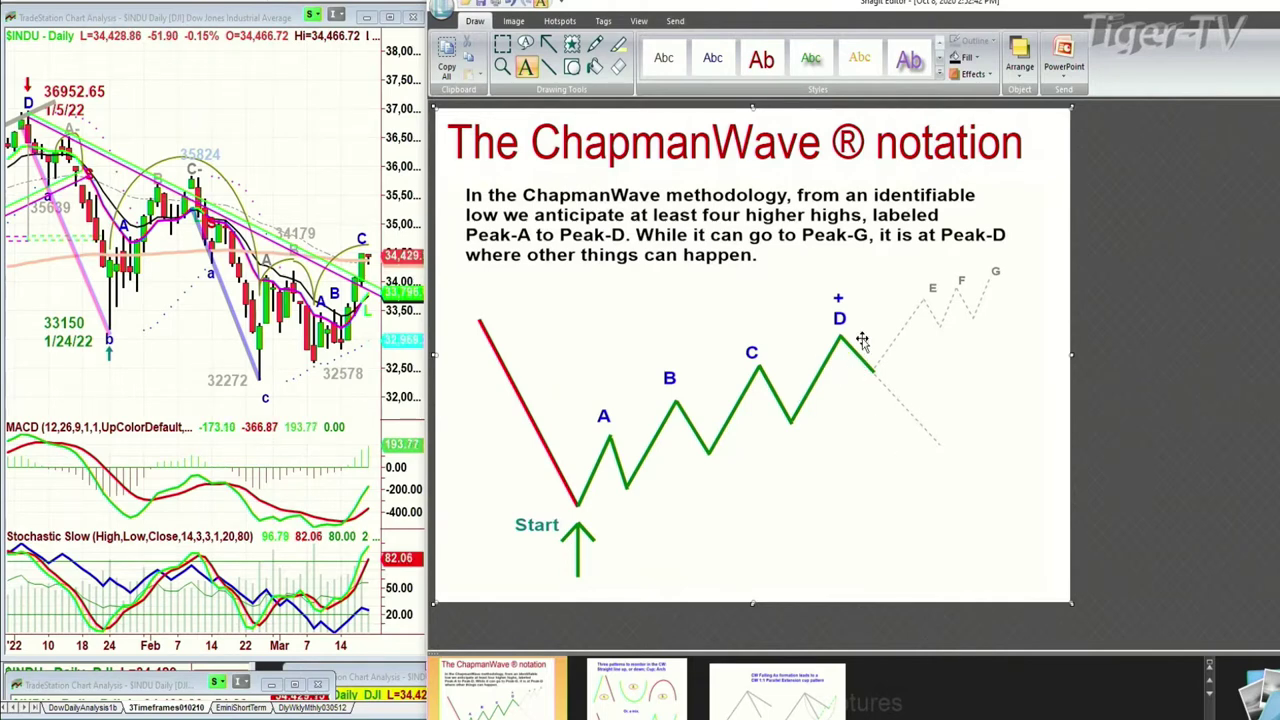
pyautogui.hotkey('alt', 'Tab')
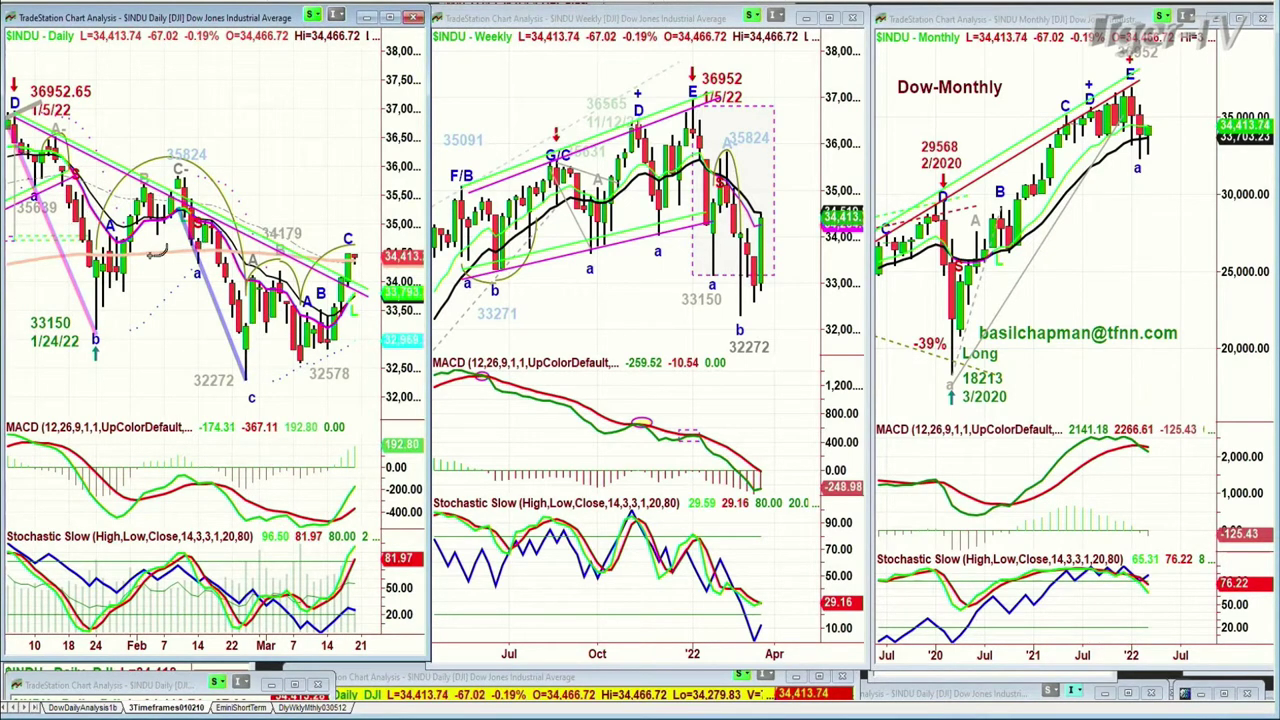
pyautogui.scroll(3, 158, 251)
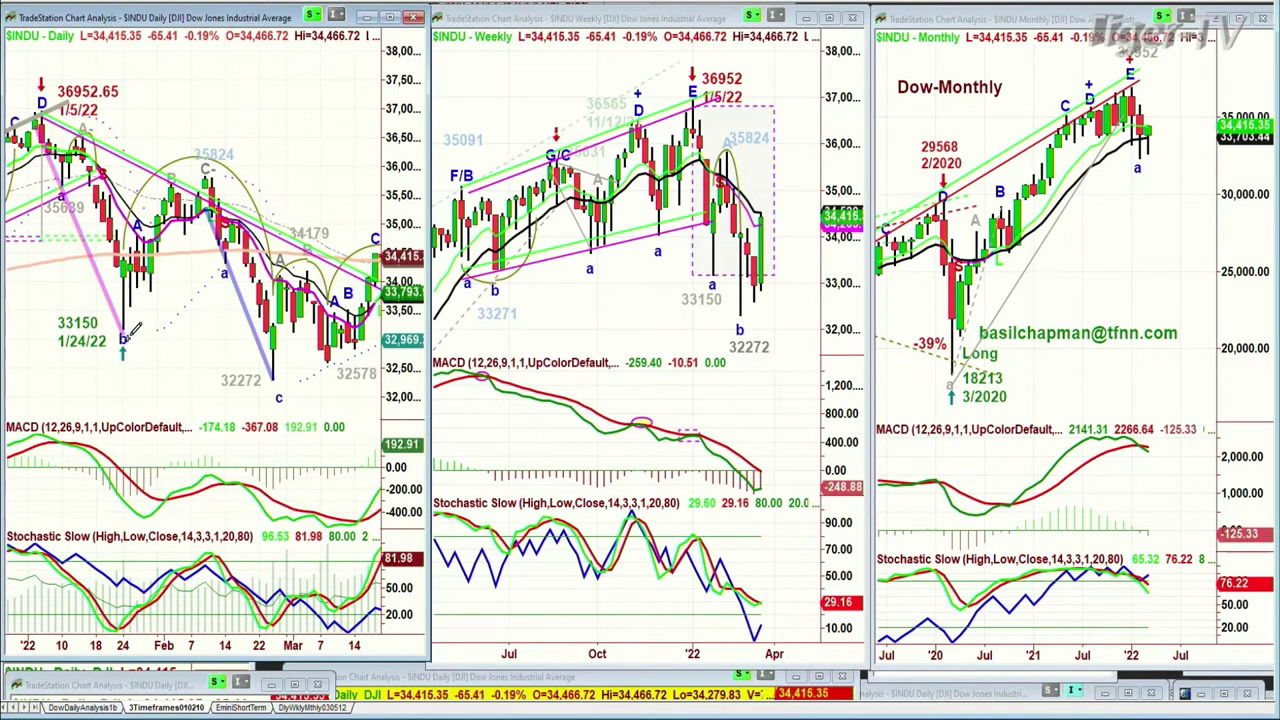
# - Draw a trend line from the 33150 low b to the C- peak on the Dow daily chart, and add the text "long" below the latest bars
pyautogui.moveTo(126, 326); pyautogui.dragTo(214, 174)
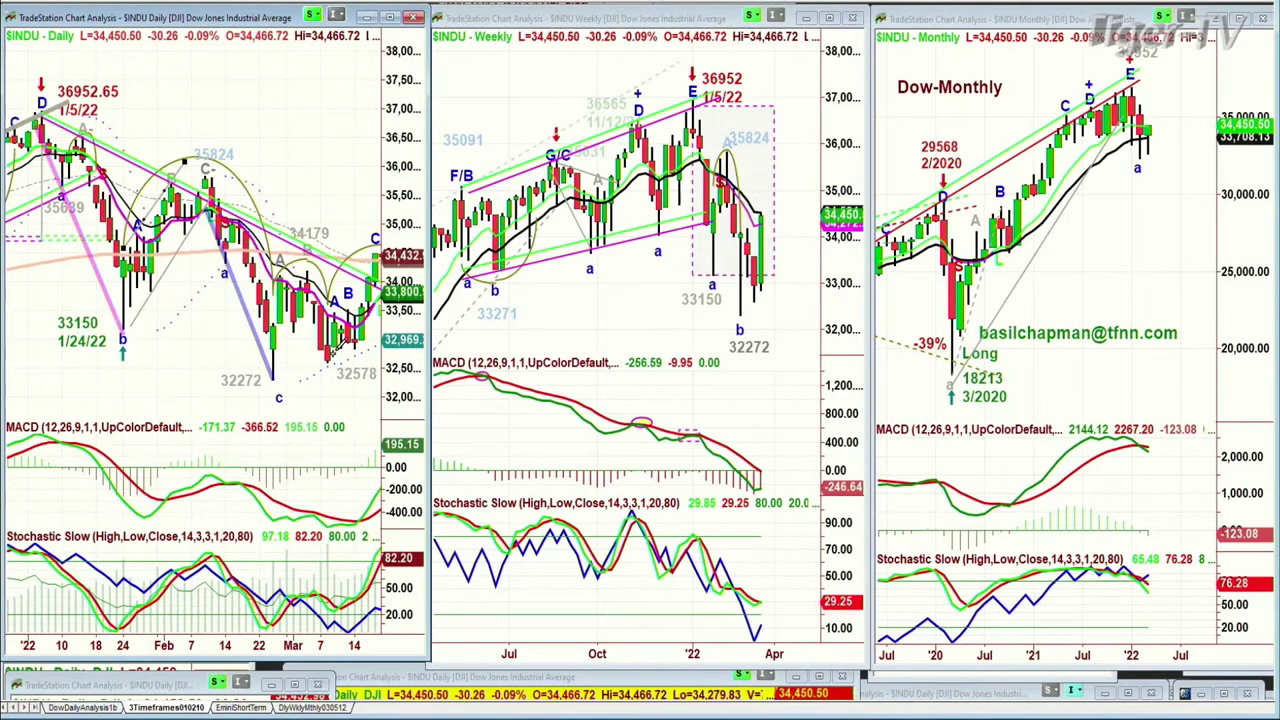
pyautogui.scroll(-2, 352, 355)
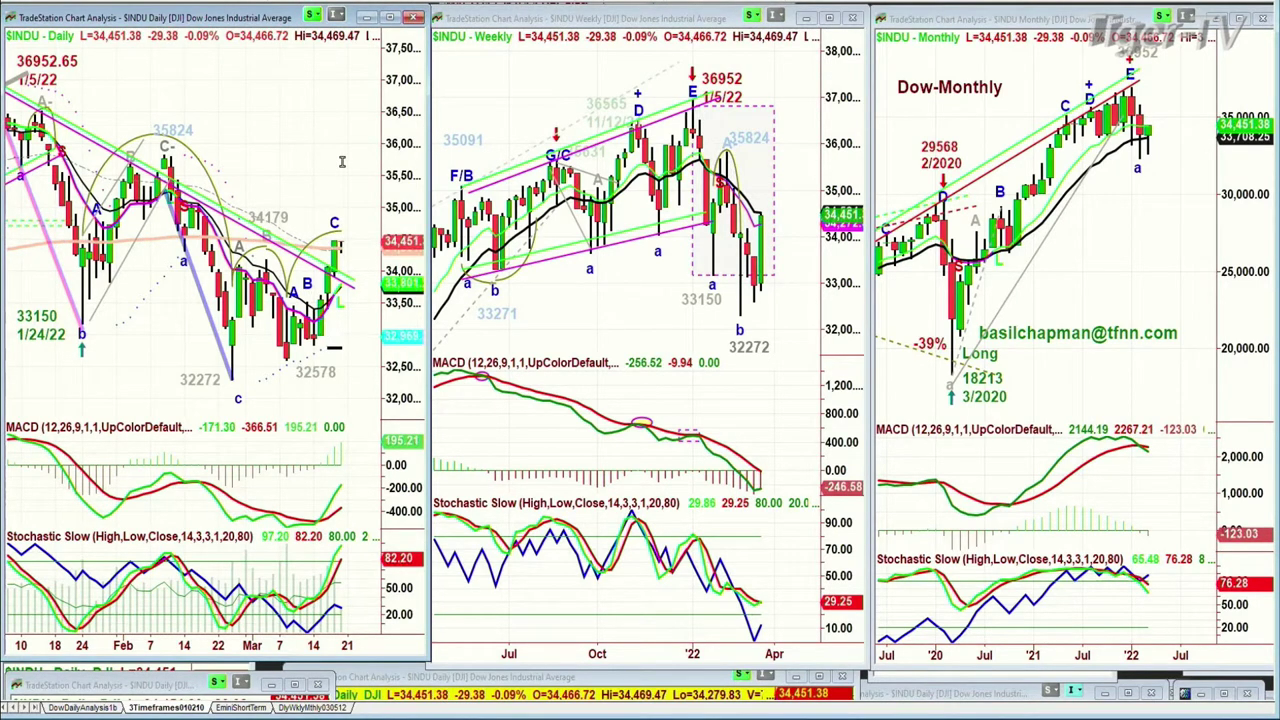
pyautogui.write('long')
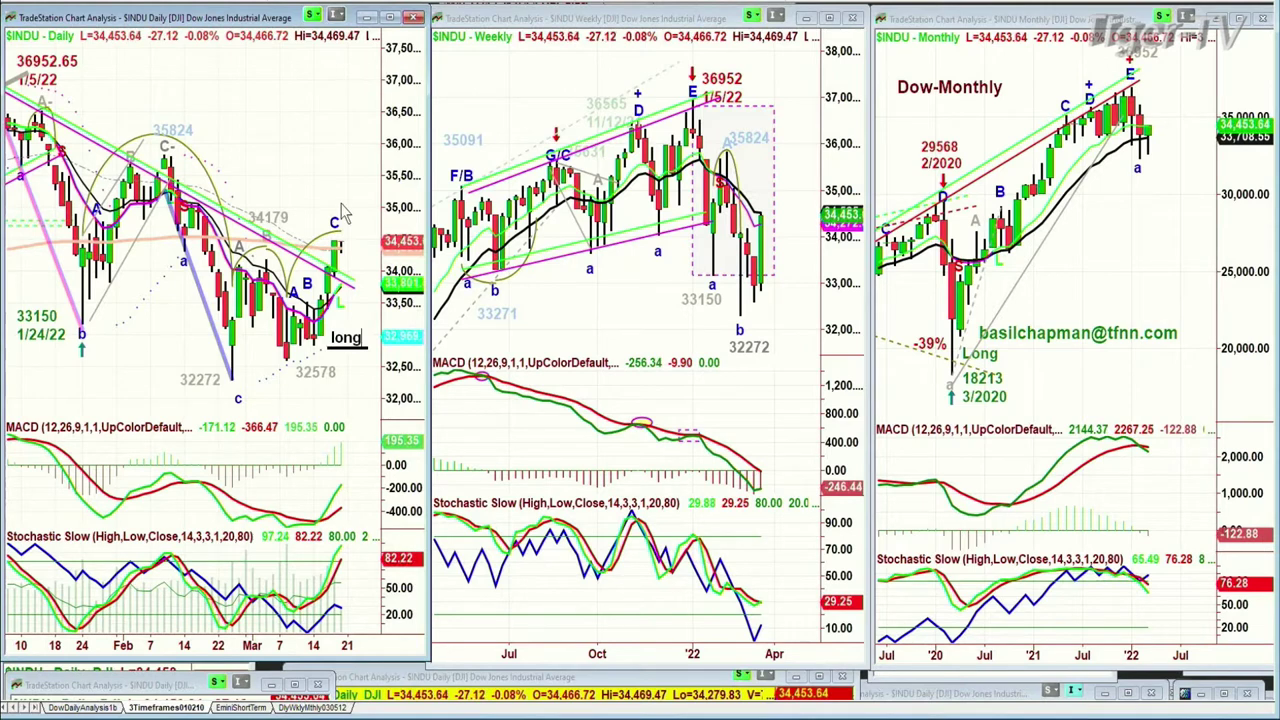
pyautogui.click(380, 315)
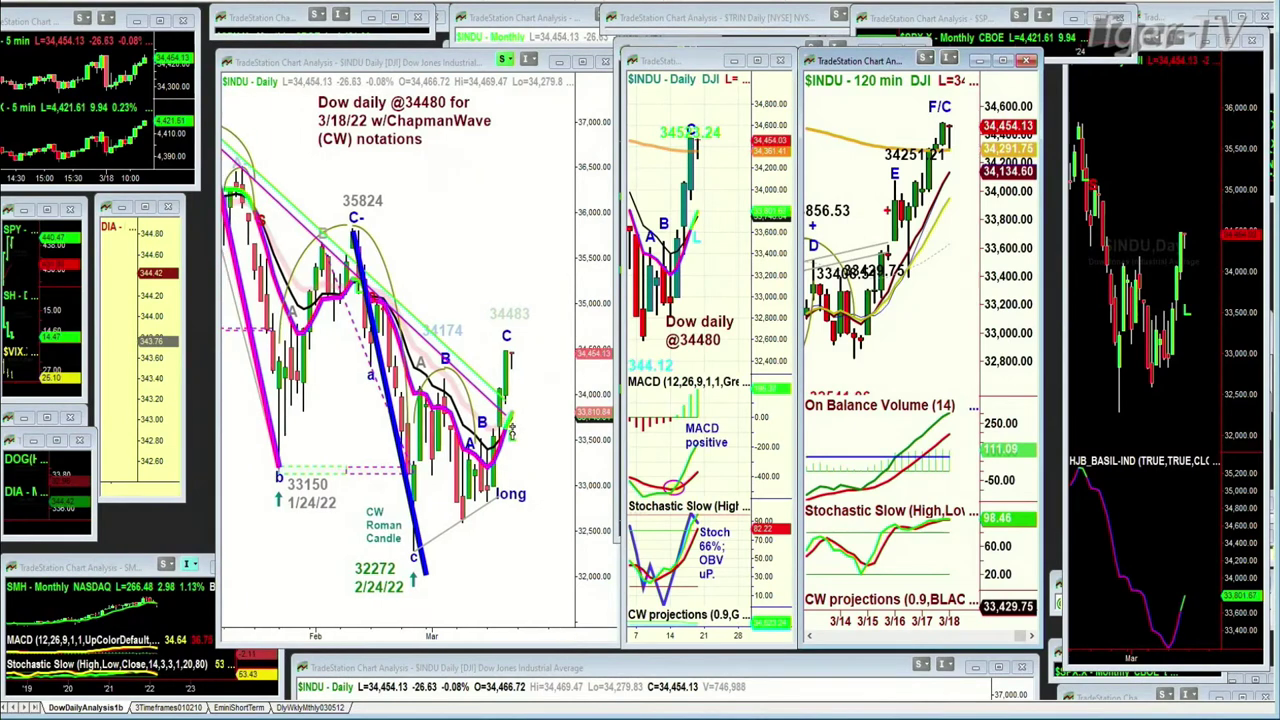
pyautogui.moveTo(514, 431); pyautogui.dragTo(539, 440)
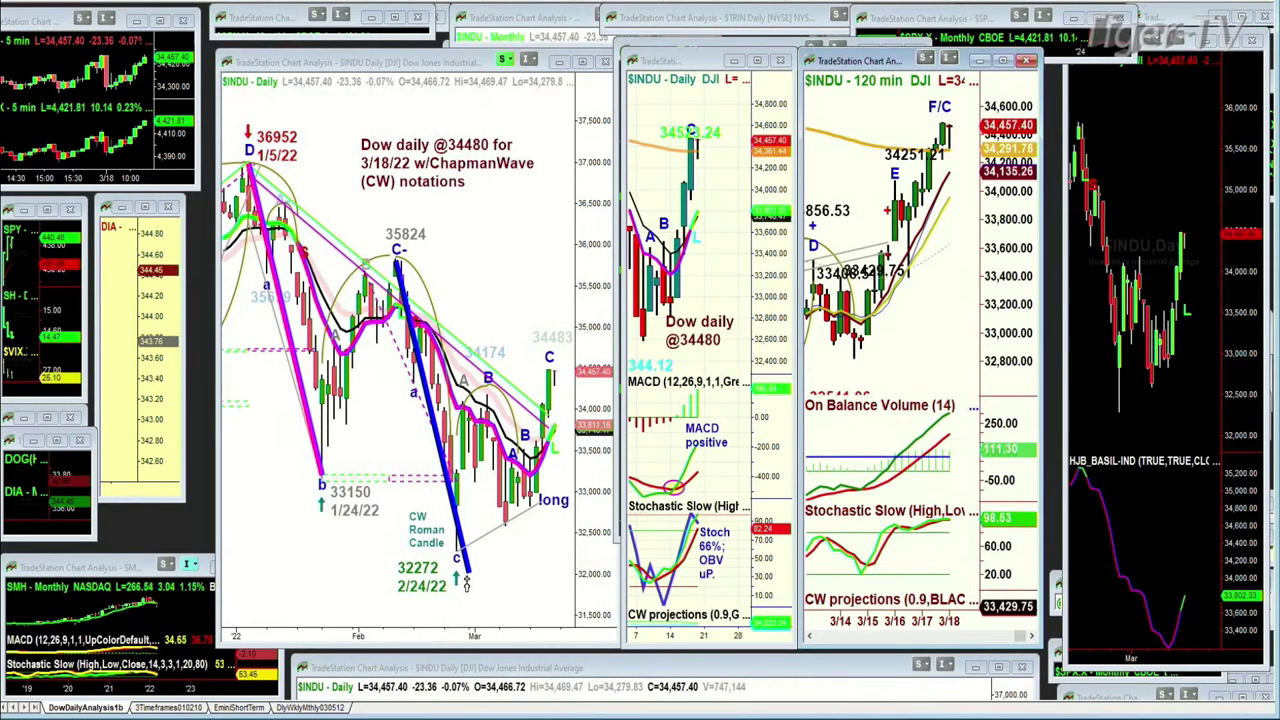
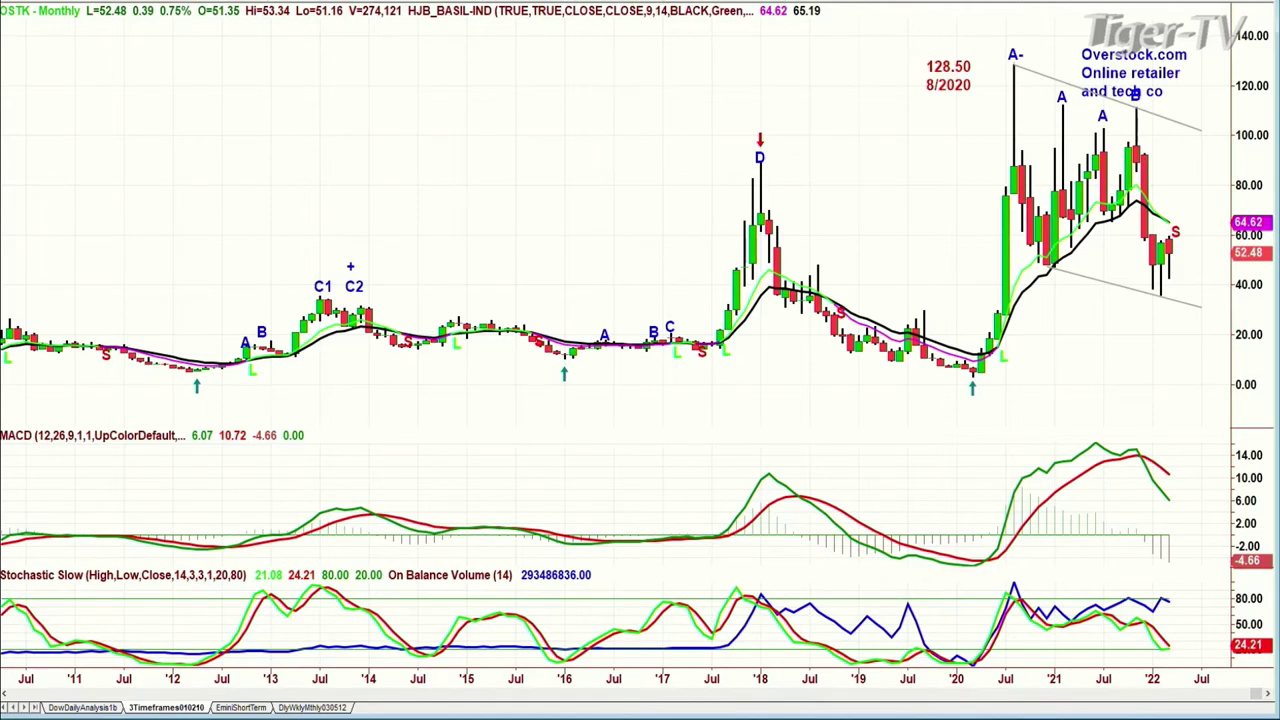
# - Open the AMD monthly chart and examine its wave labels from 2002 through the latest 2022 bars
pyautogui.press('space')
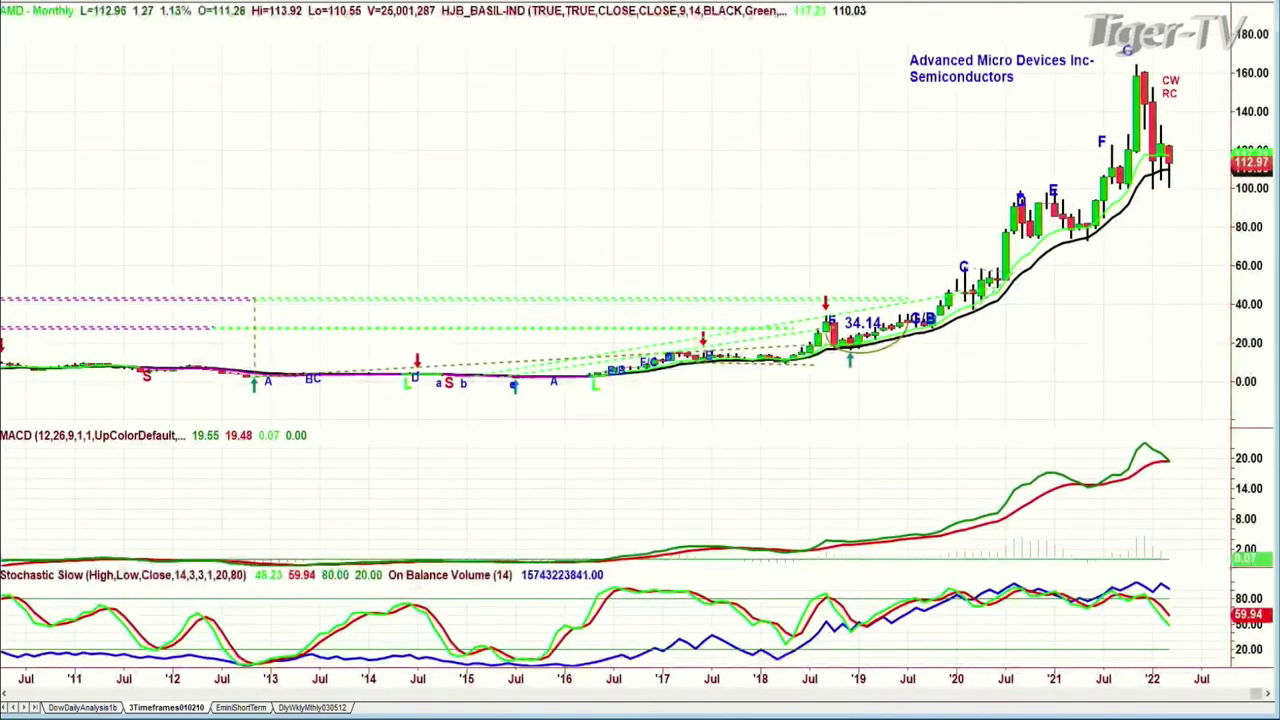
pyautogui.scroll(10, 983, 178)
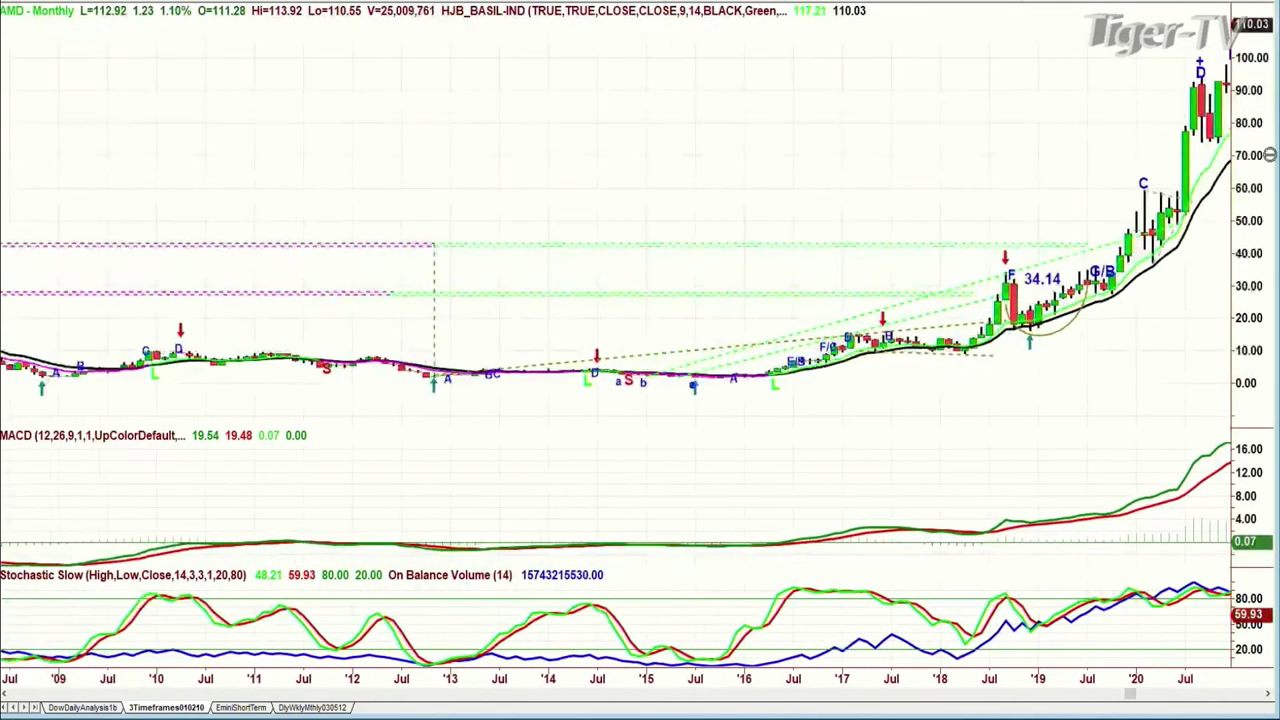
pyautogui.scroll(10, 926, 193)
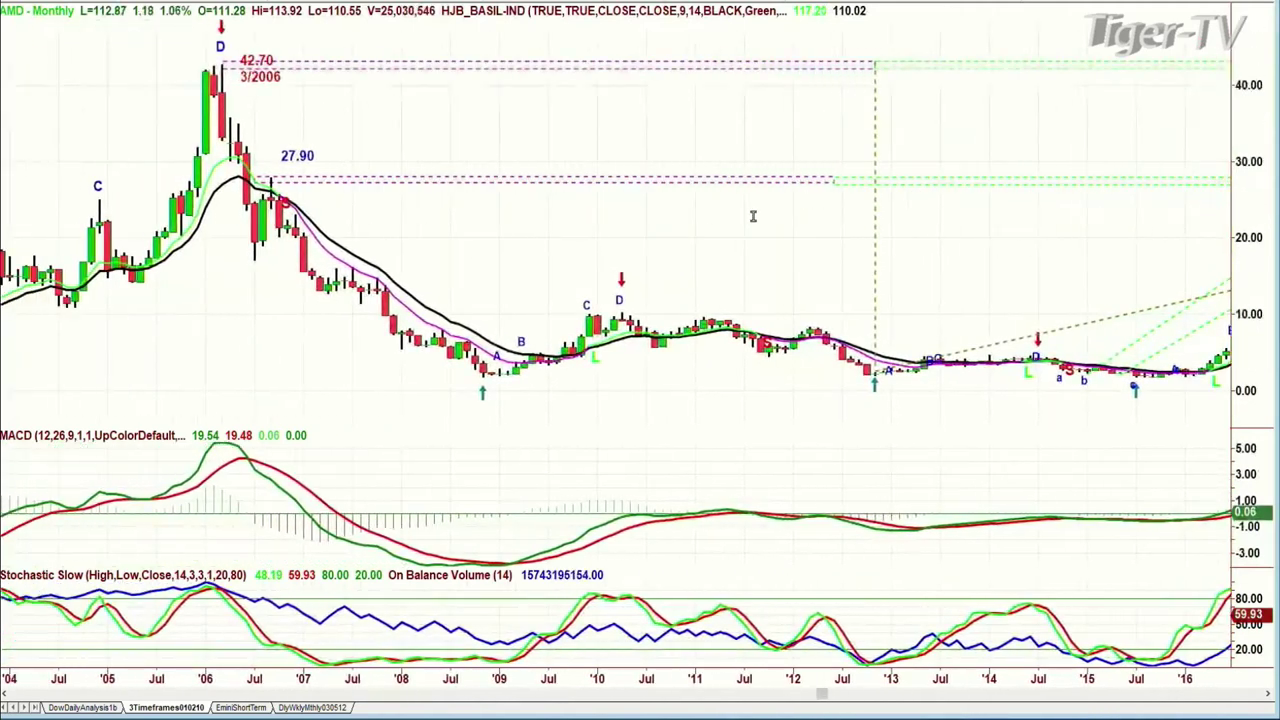
pyautogui.scroll(2, 301, 325)
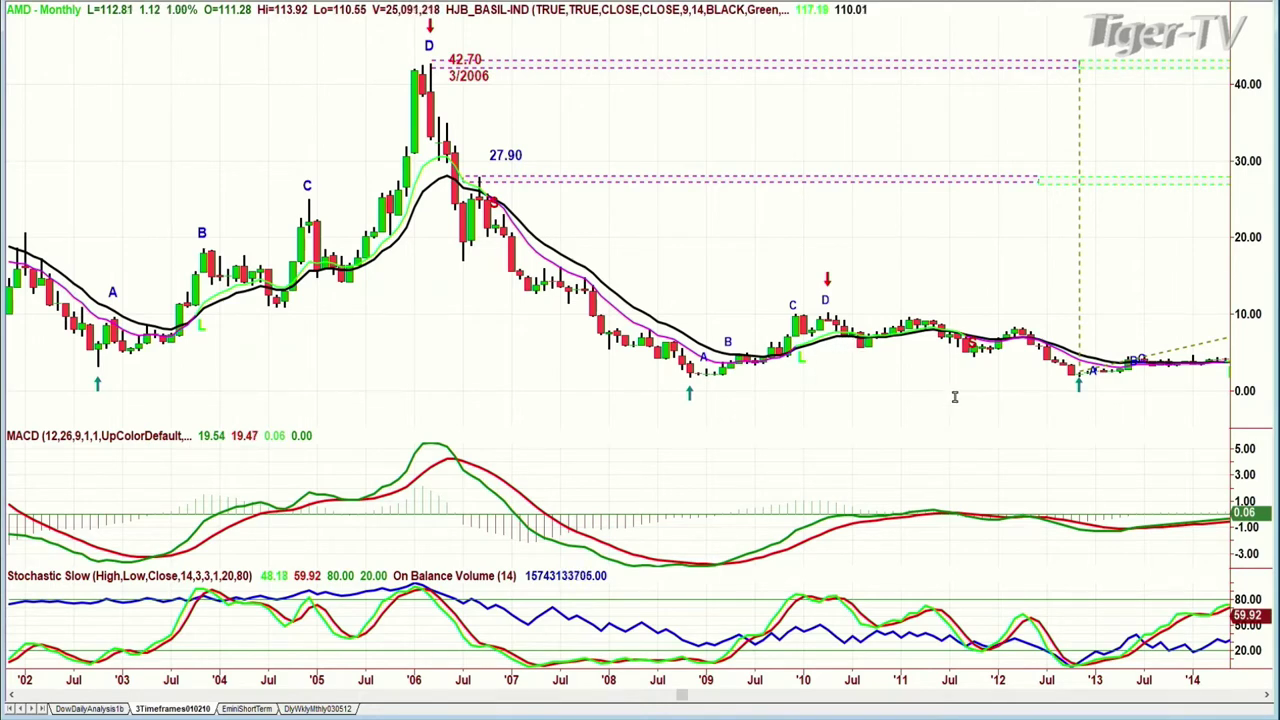
pyautogui.hscroll(10, 1146, 388)
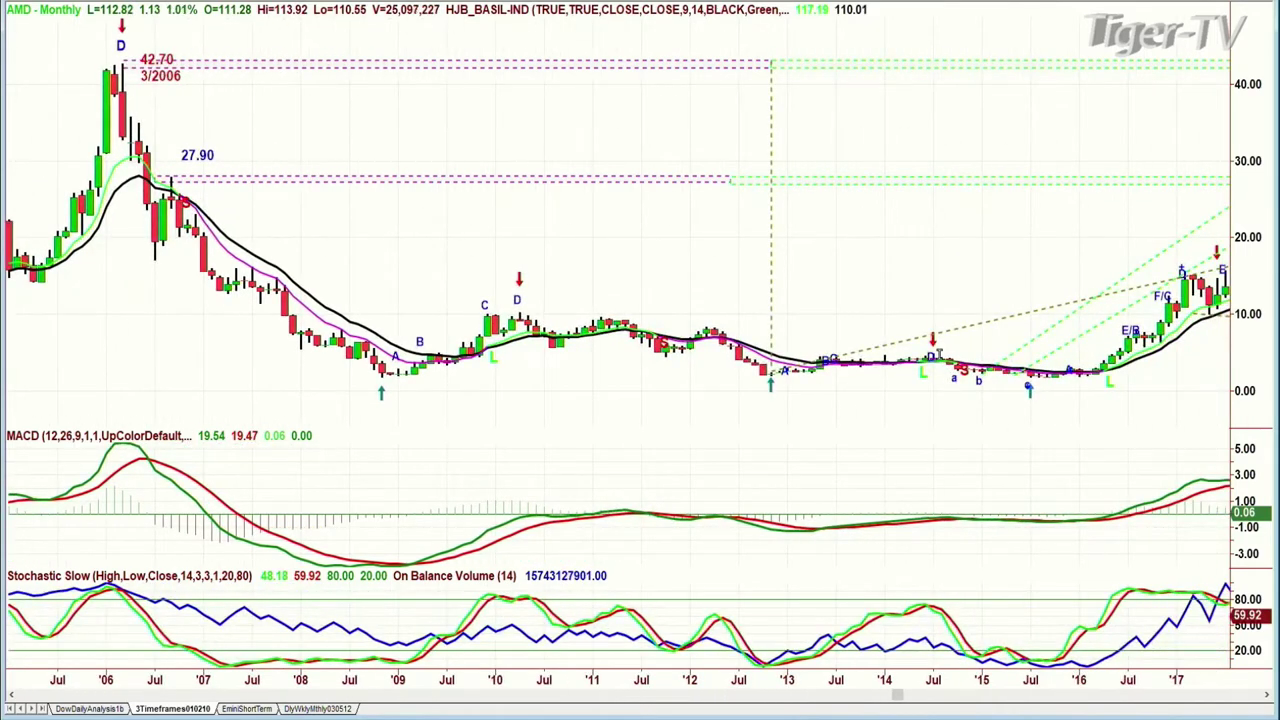
pyautogui.hscroll(9, 1081, 403)
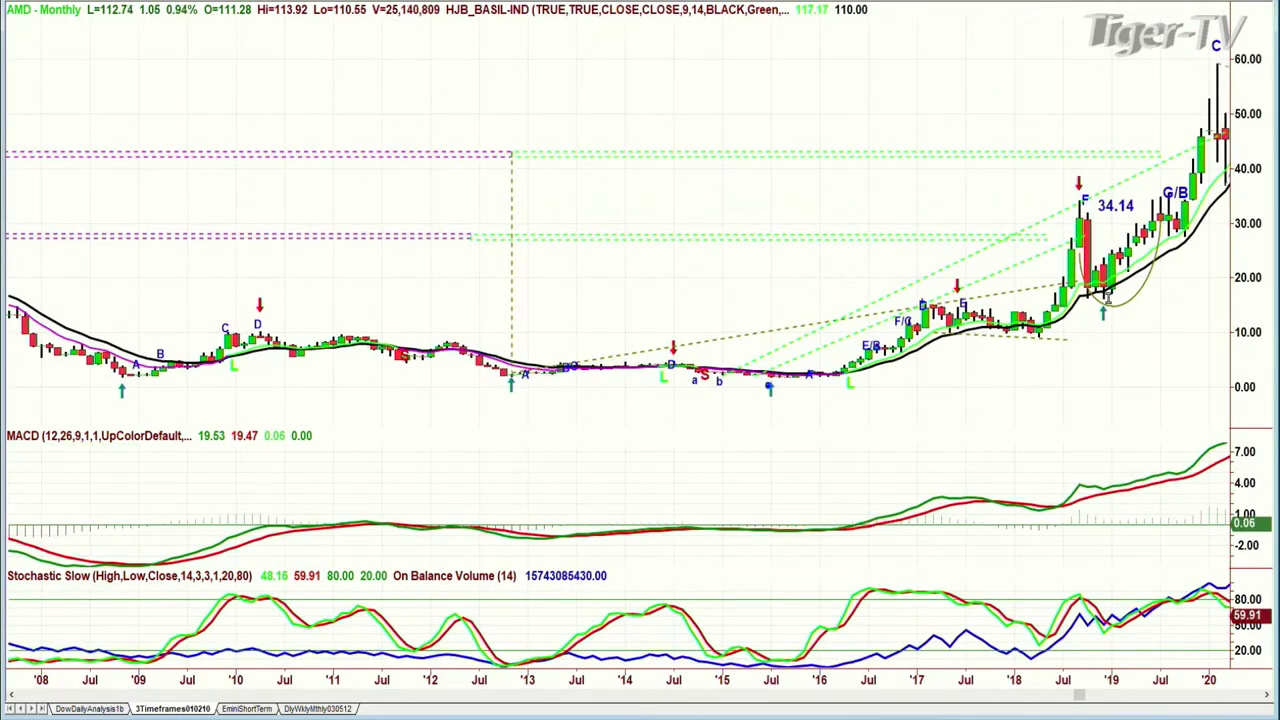
pyautogui.hscroll(4, 1130, 344)
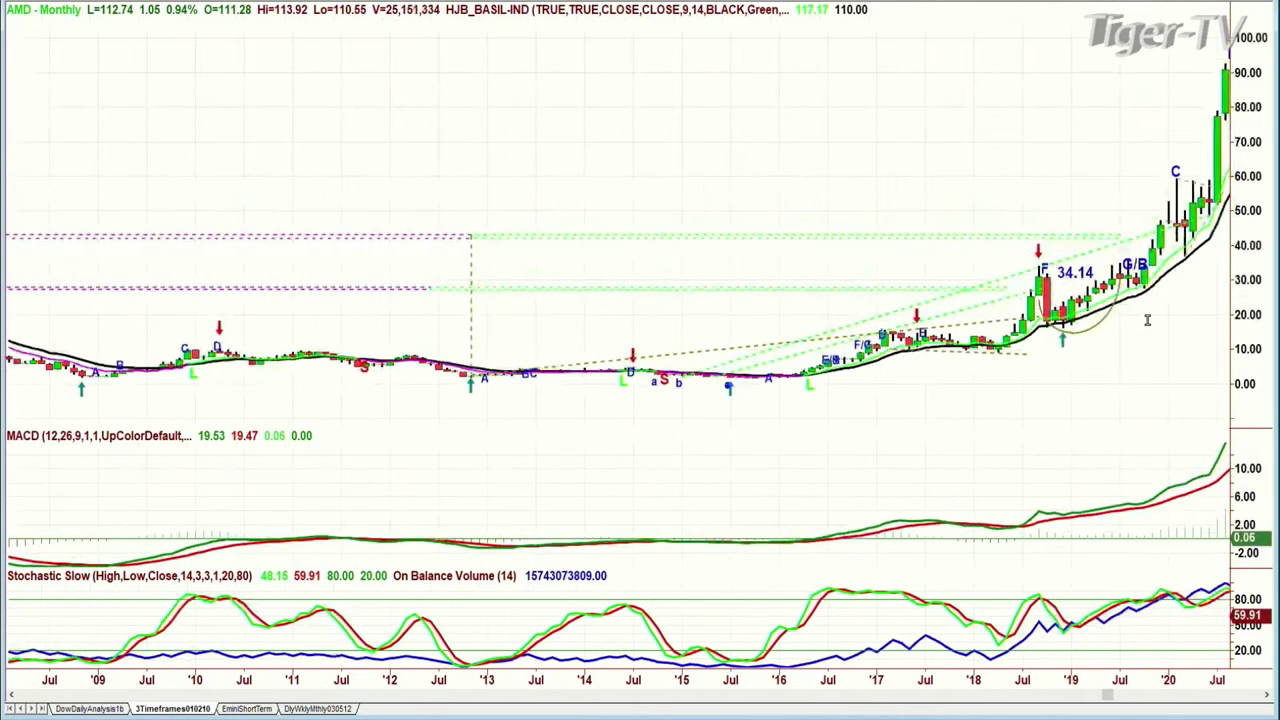
pyautogui.hscroll(3, 1130, 344)
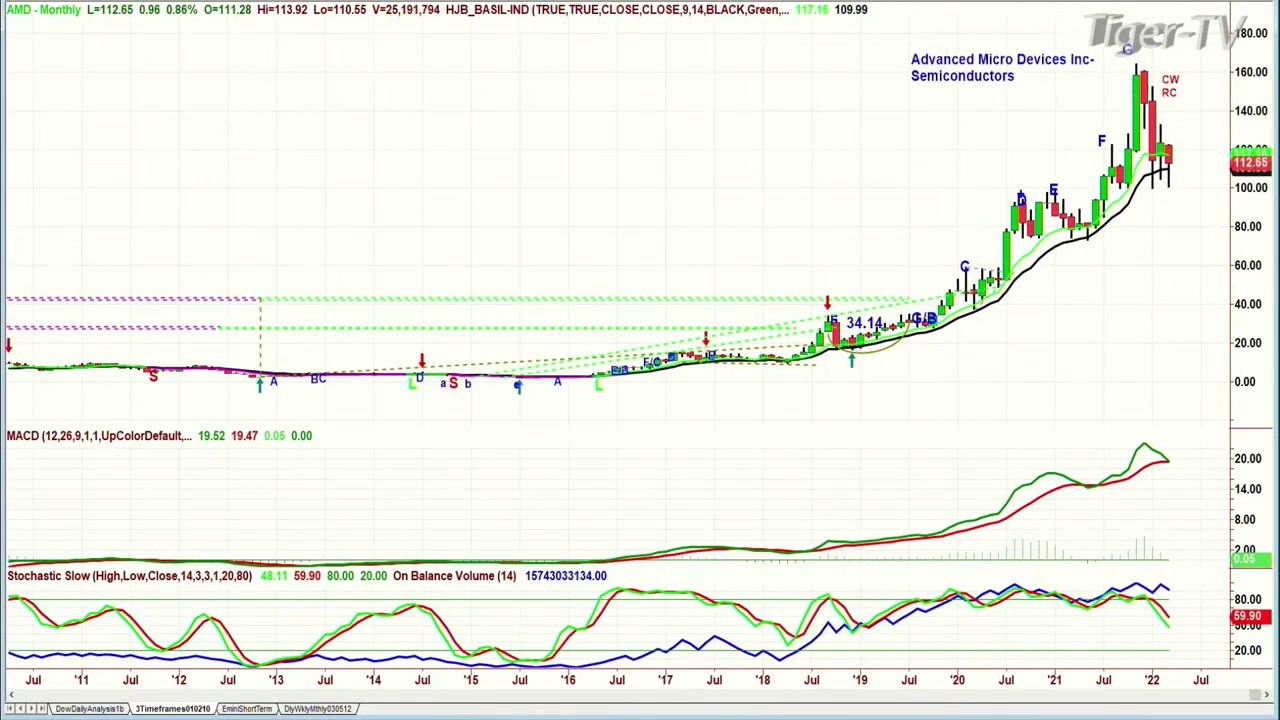
# - Return to the OSTK monthly chart and move the Overstock.com description clear of the peak B label
pyautogui.press('pagedown')
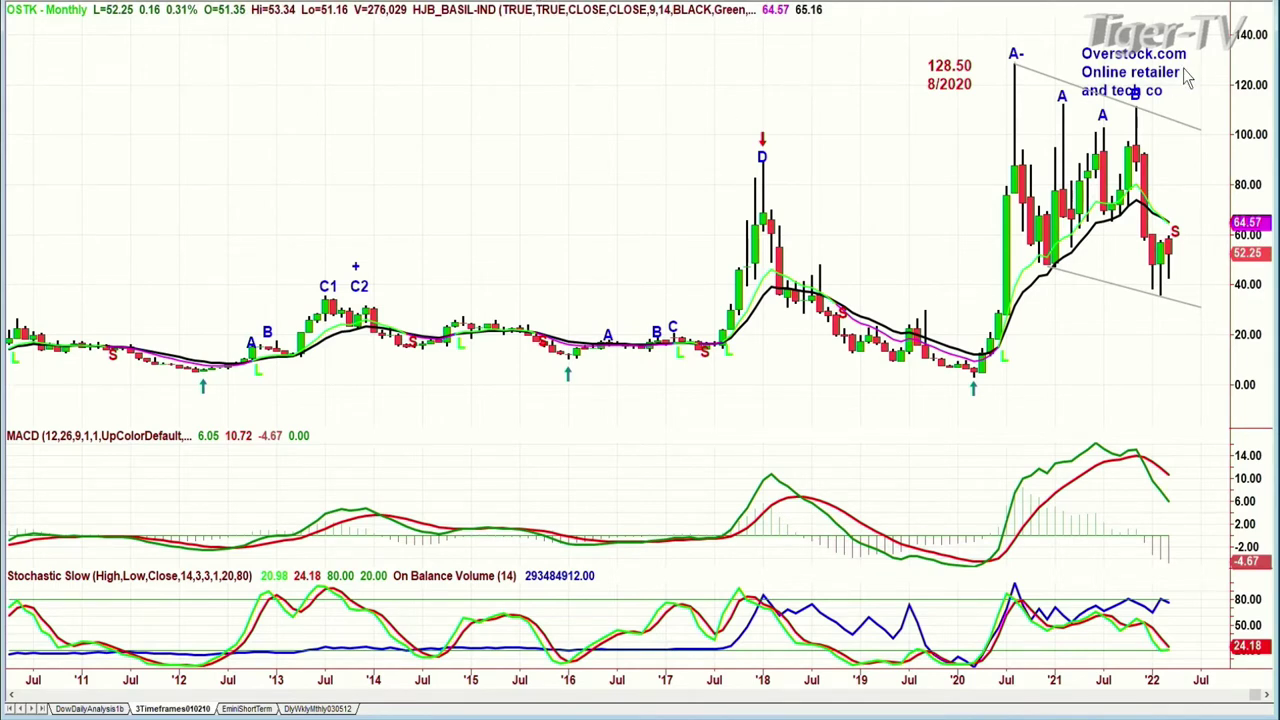
pyautogui.moveTo(1150, 64); pyautogui.dragTo(1138, 42)
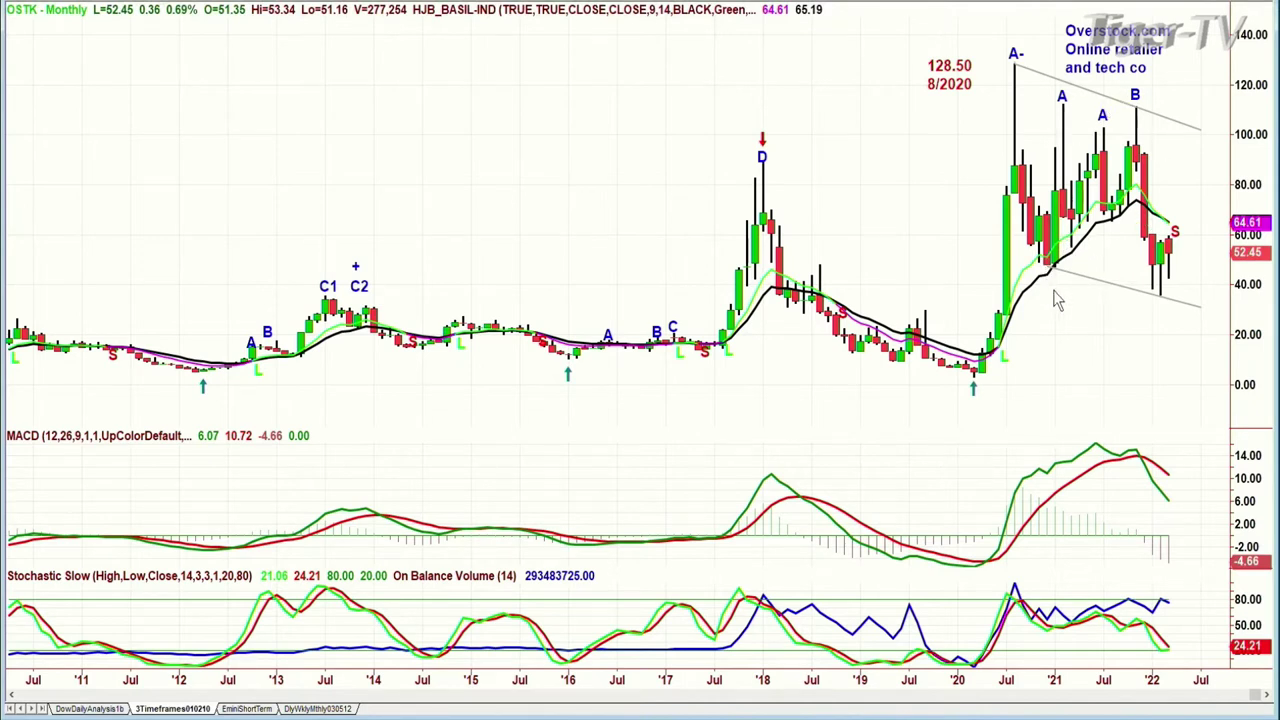
pyautogui.moveTo(1058, 296)
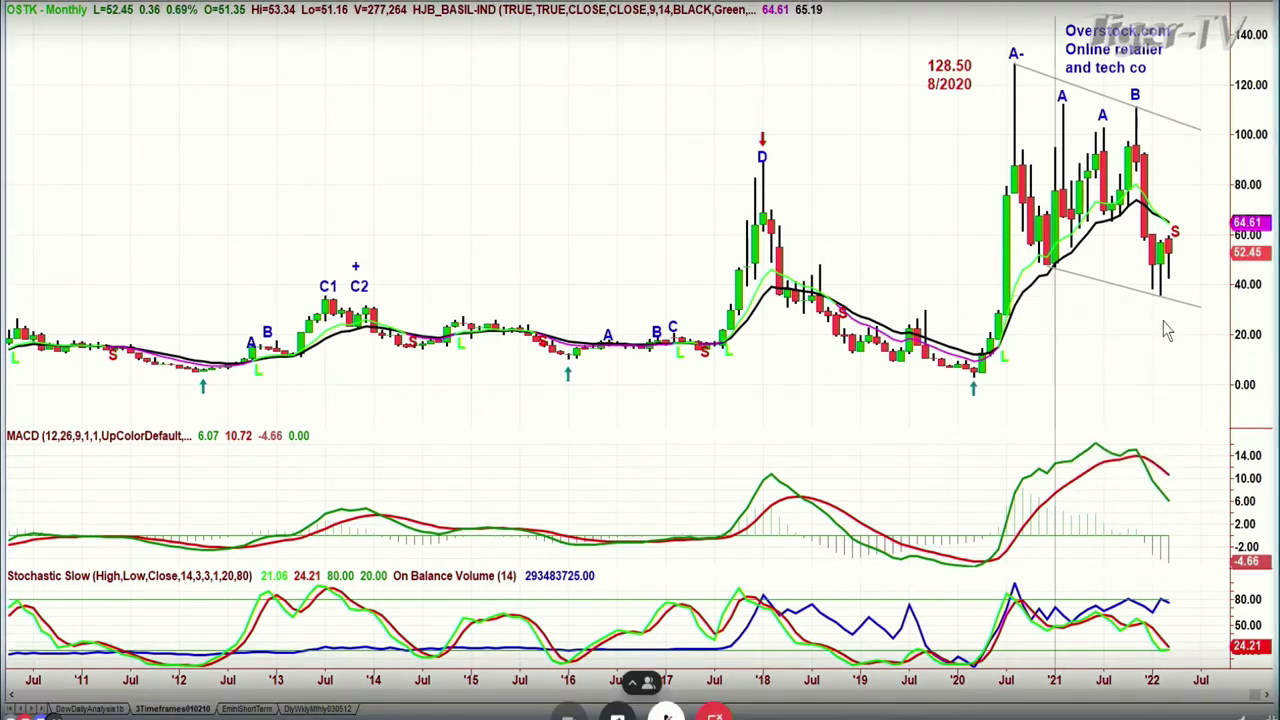
pyautogui.moveTo(1163, 321)
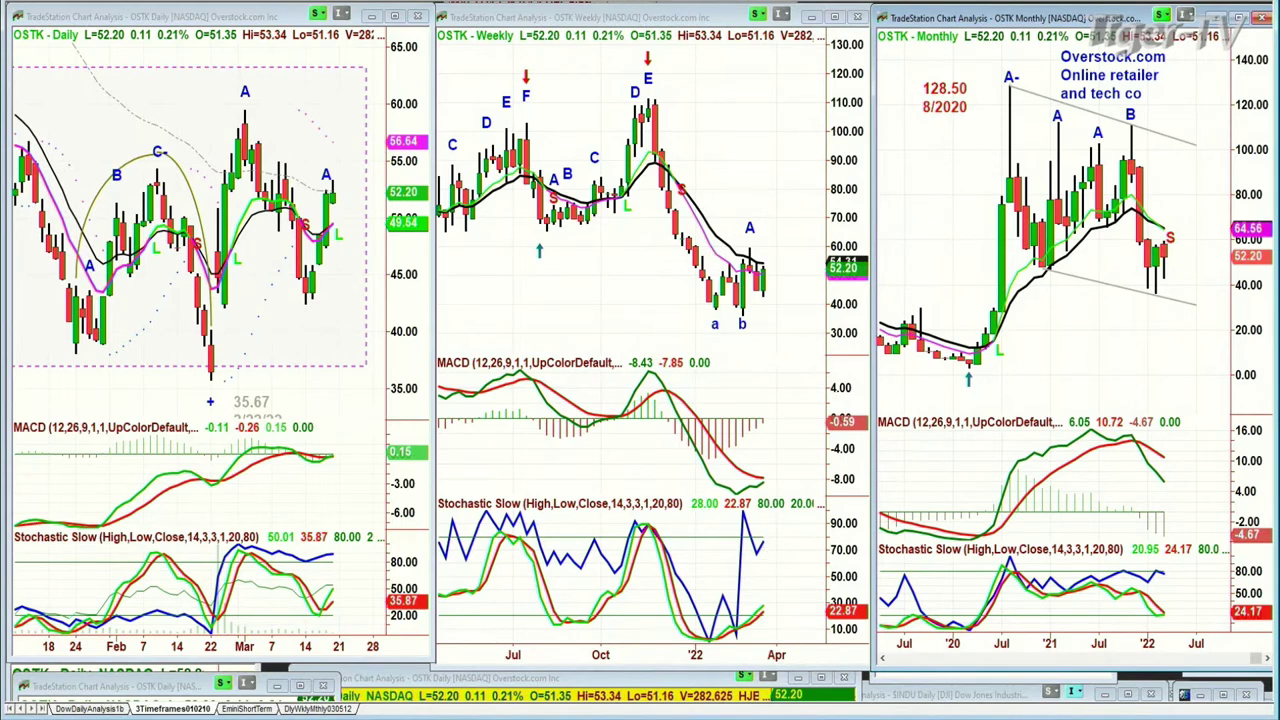
# - Draw a cup-shaped arc beneath the recent lows a and b on the OSTK weekly chart
pyautogui.click(609, 17)
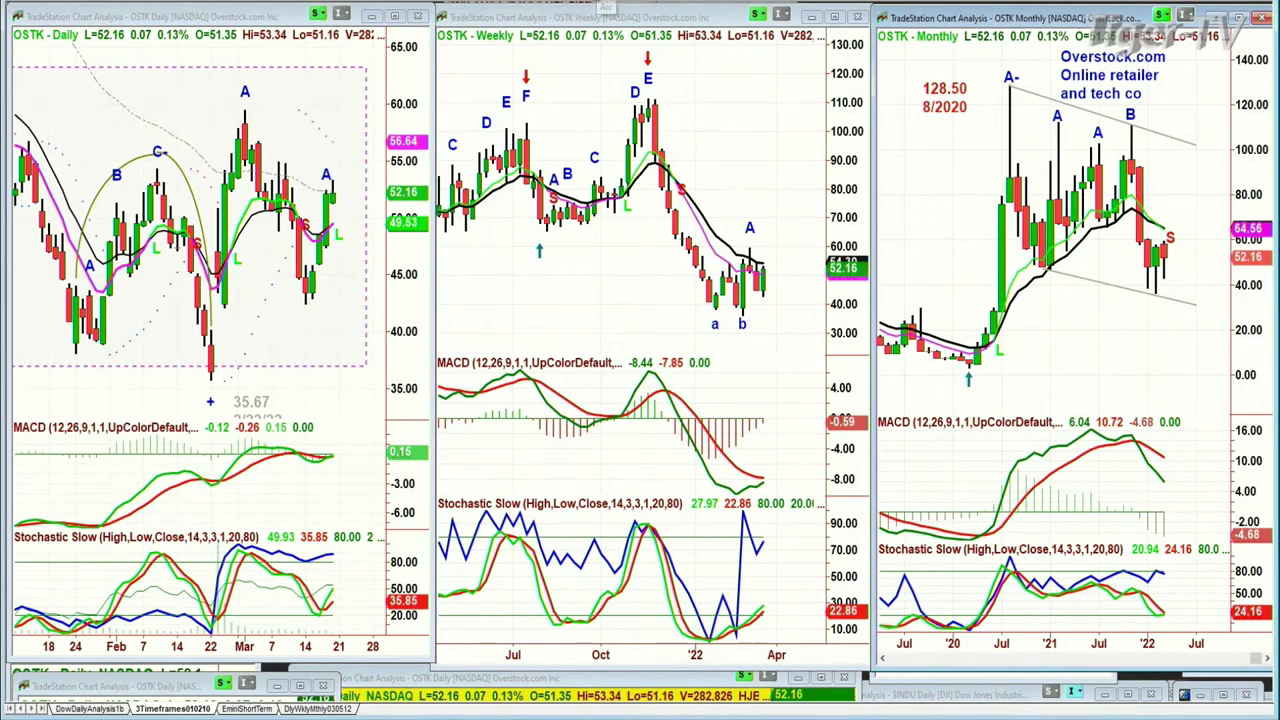
pyautogui.moveTo(745, 318)
pyautogui.mouseDown()
pyautogui.moveTo(766, 320)
pyautogui.moveTo(783, 248)
pyautogui.mouseUp()
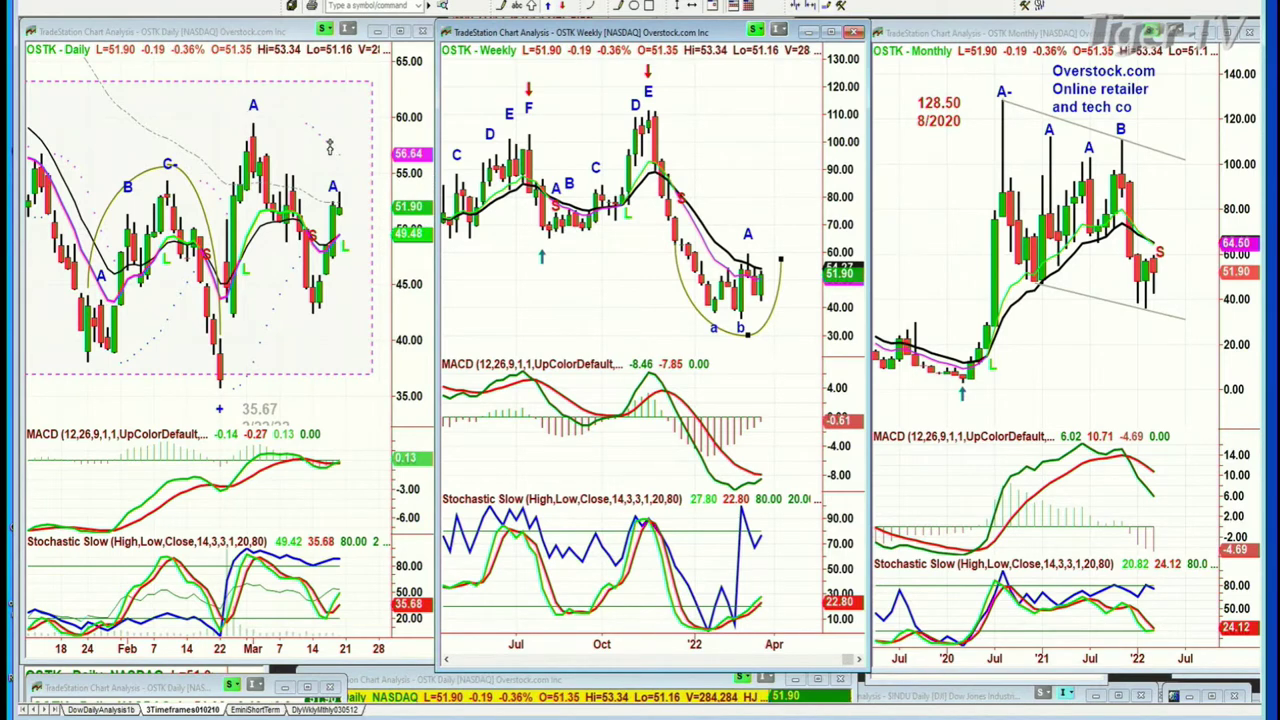
pyautogui.scroll(3, 352, 192)
pyautogui.scroll(-2, 352, 192)
# - Raise the latest peak A label on the OSTK daily chart and check the price level just beyond it
pyautogui.click(341, 186)
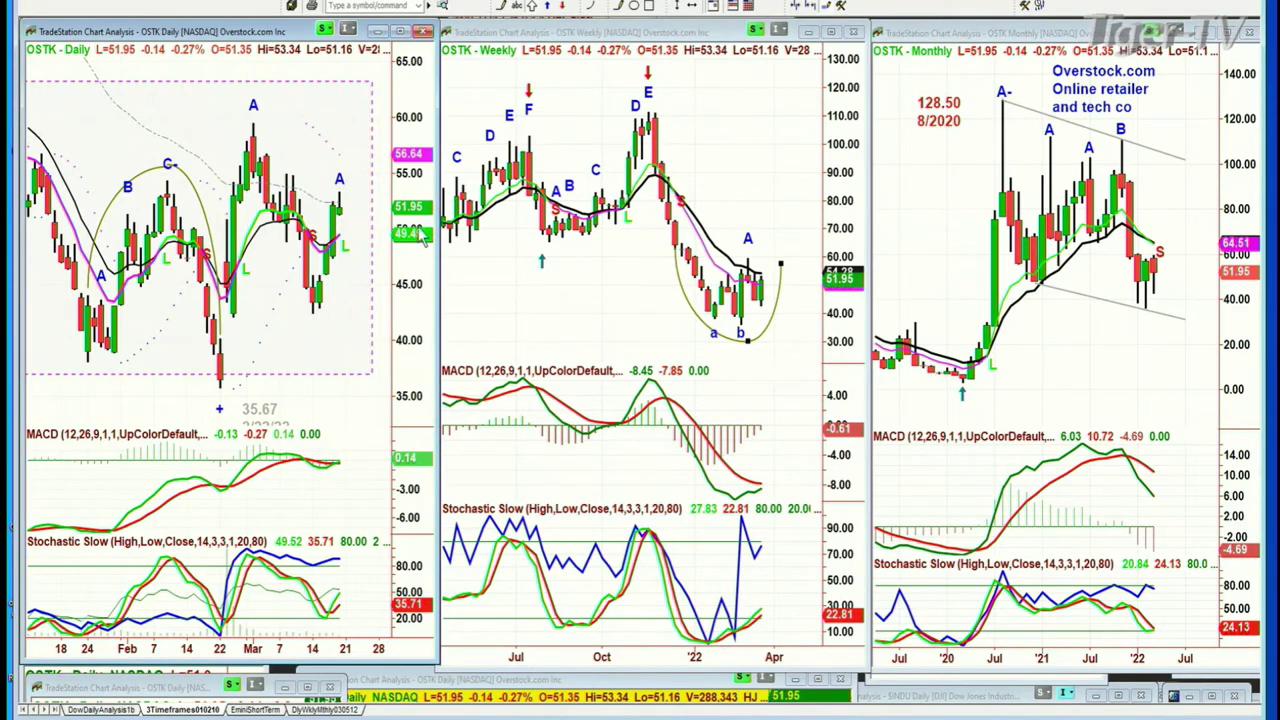
pyautogui.click(363, 195)
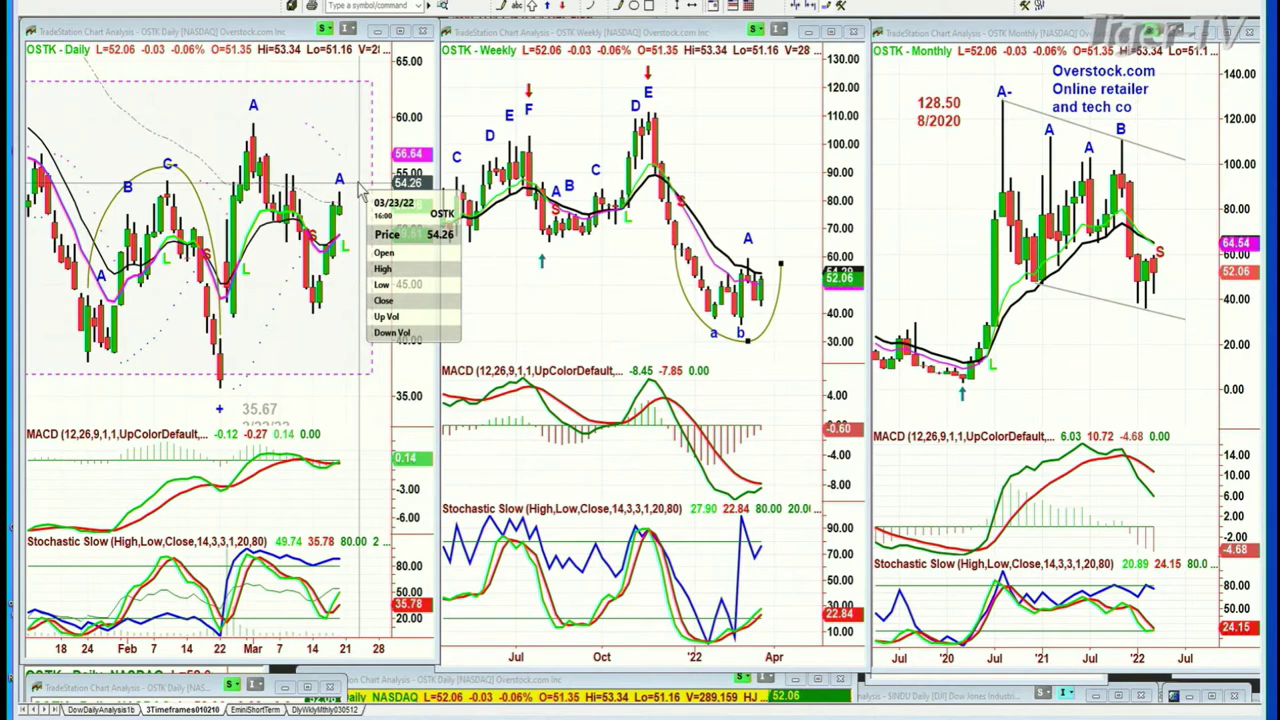
pyautogui.click(361, 190)
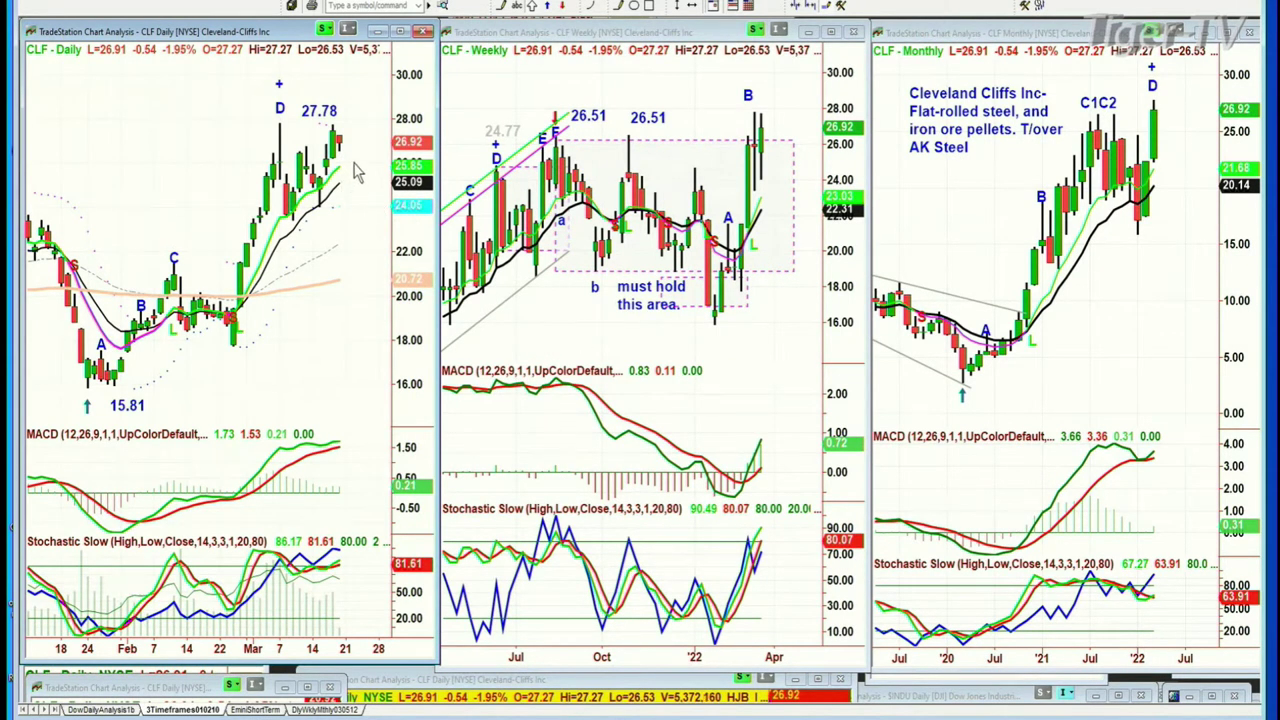
# - Move the 27.78 label closer to peak D on the CLF daily chart, and switch the charts to symbol SLX
pyautogui.moveTo(325, 117); pyautogui.dragTo(318, 114)
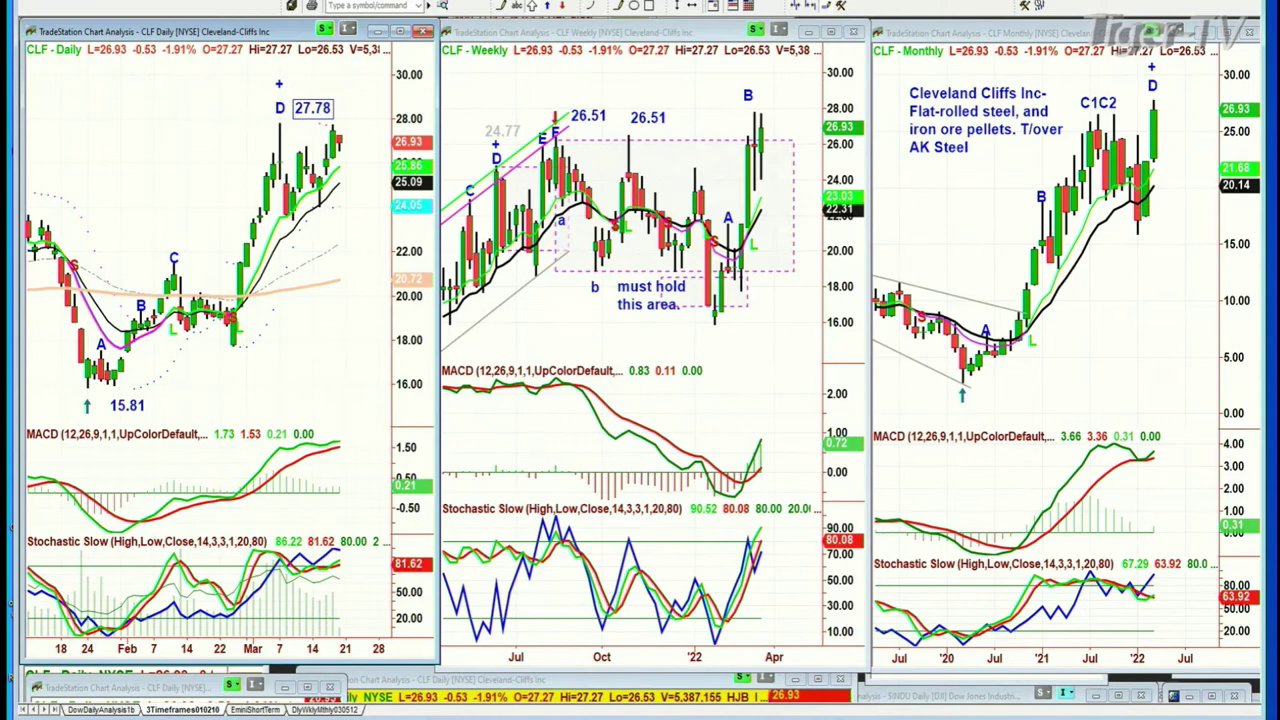
pyautogui.write('slx')
pyautogui.press('Return')
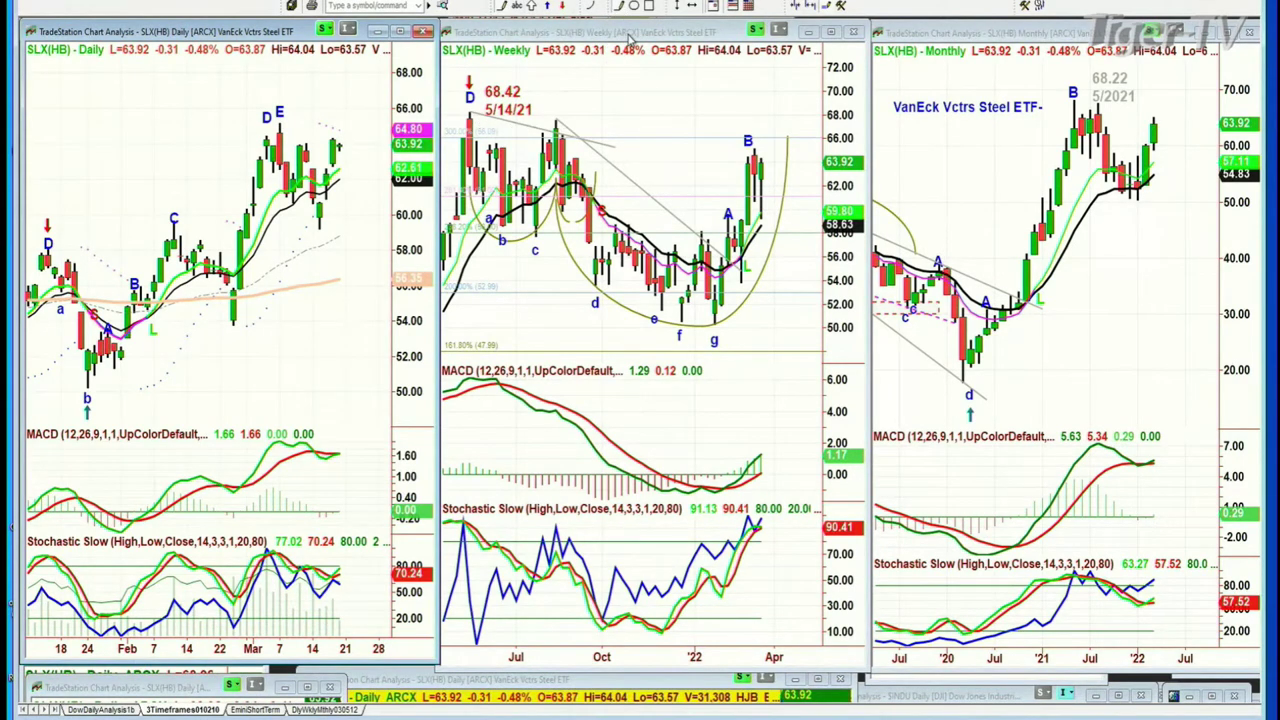
# - Extend the SLX weekly trend line from the 68.42 peak D past the latest peak B
pyautogui.click(620, 157)
pyautogui.moveTo(620, 157); pyautogui.dragTo(808, 163)
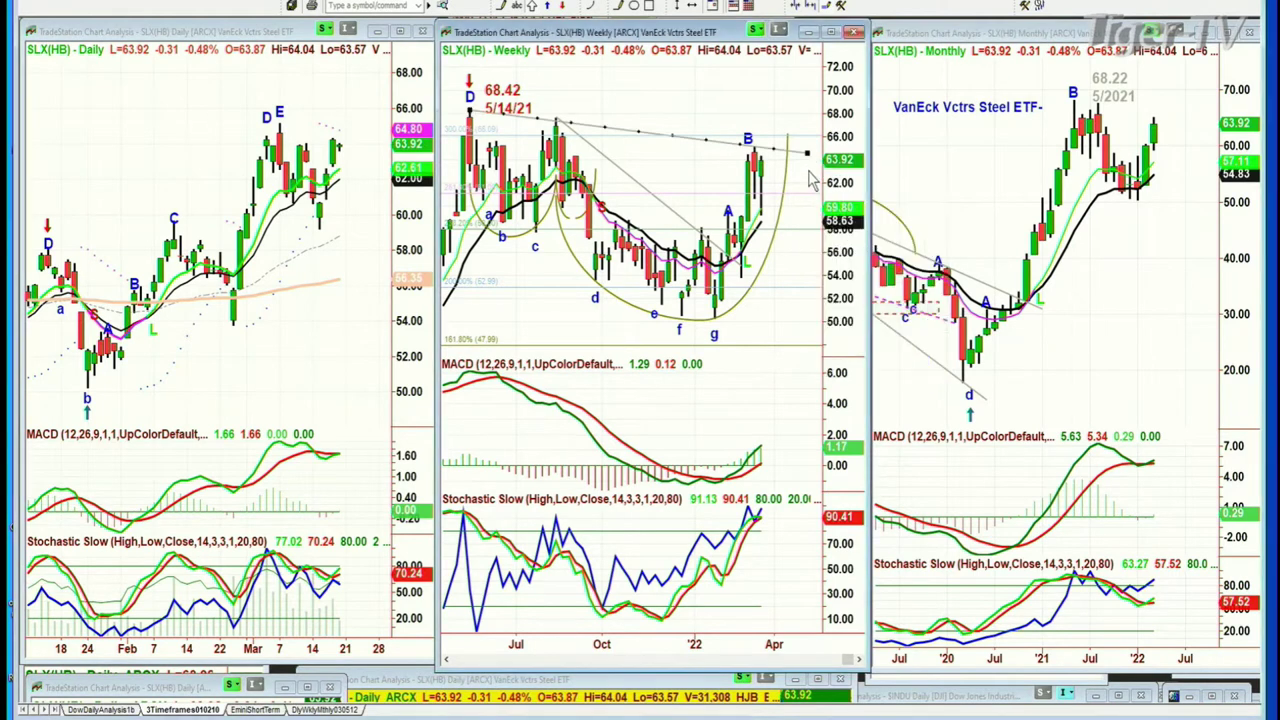
pyautogui.click(668, 121)
# - Switch the charts to symbol X and add the price label 17.98 beneath the January low on the daily chart
pyautogui.write('X')
pyautogui.press('Return')
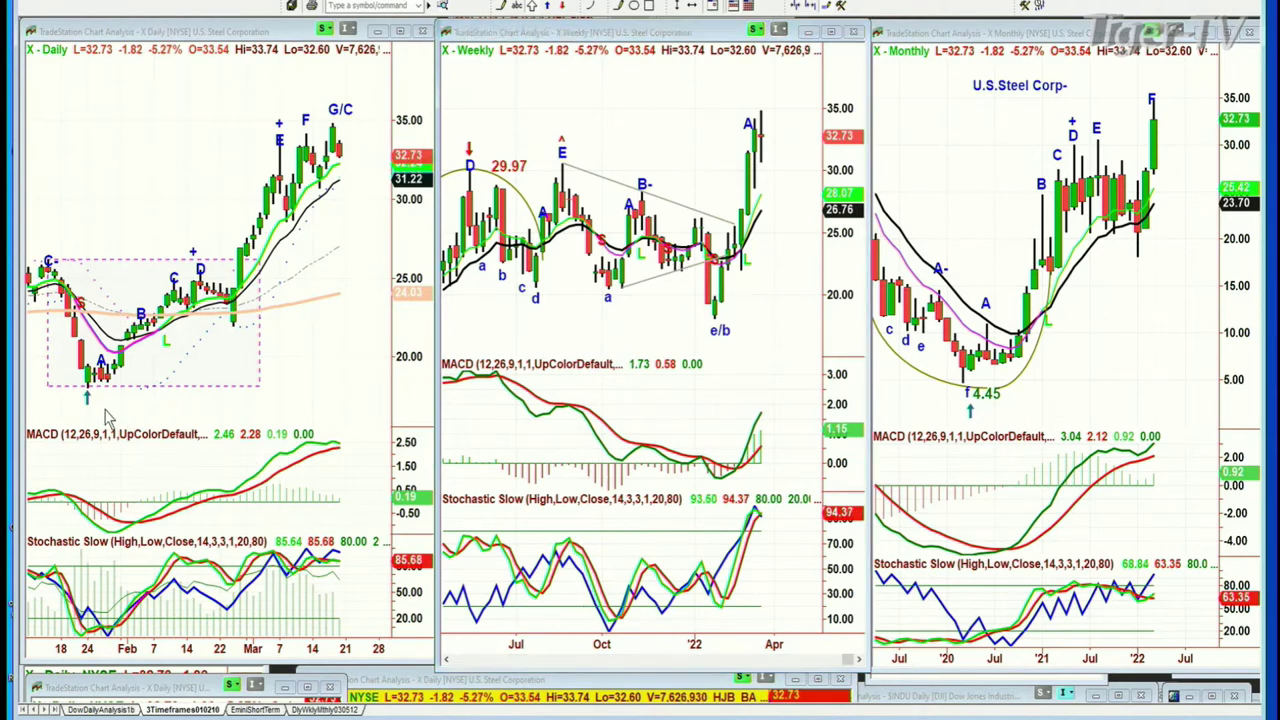
pyautogui.moveTo(88, 421)
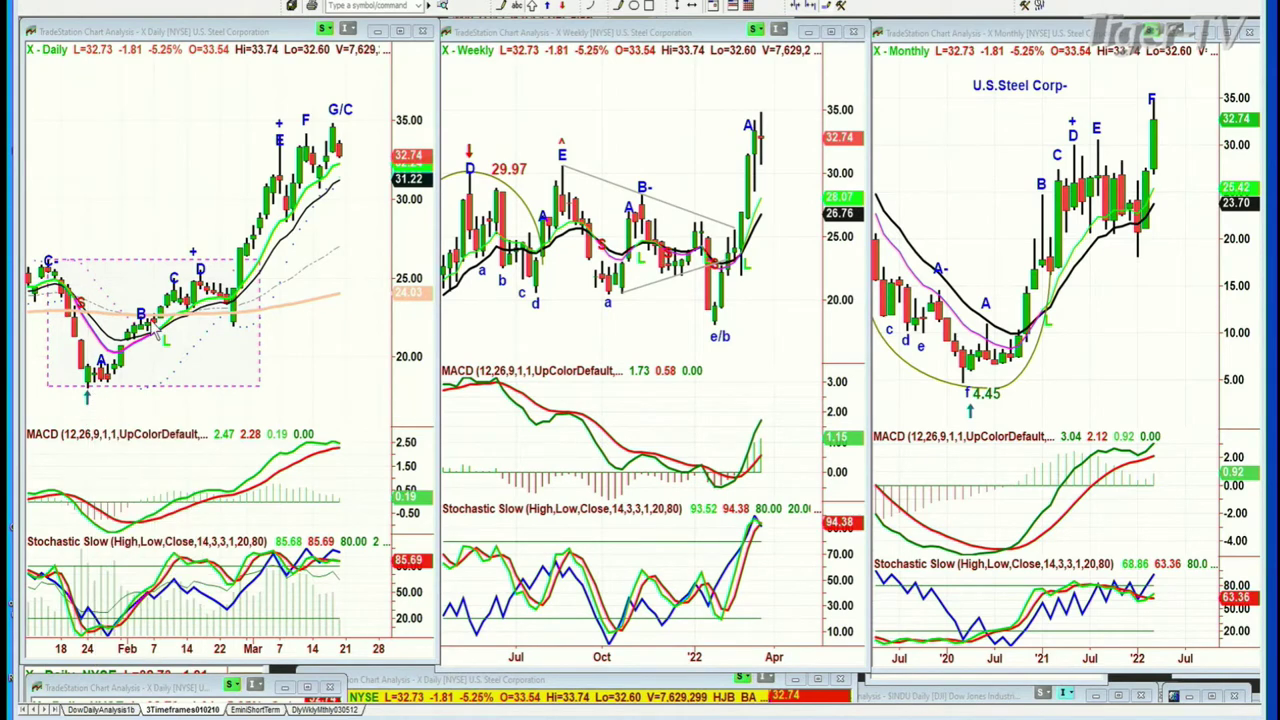
pyautogui.click(243, 146)
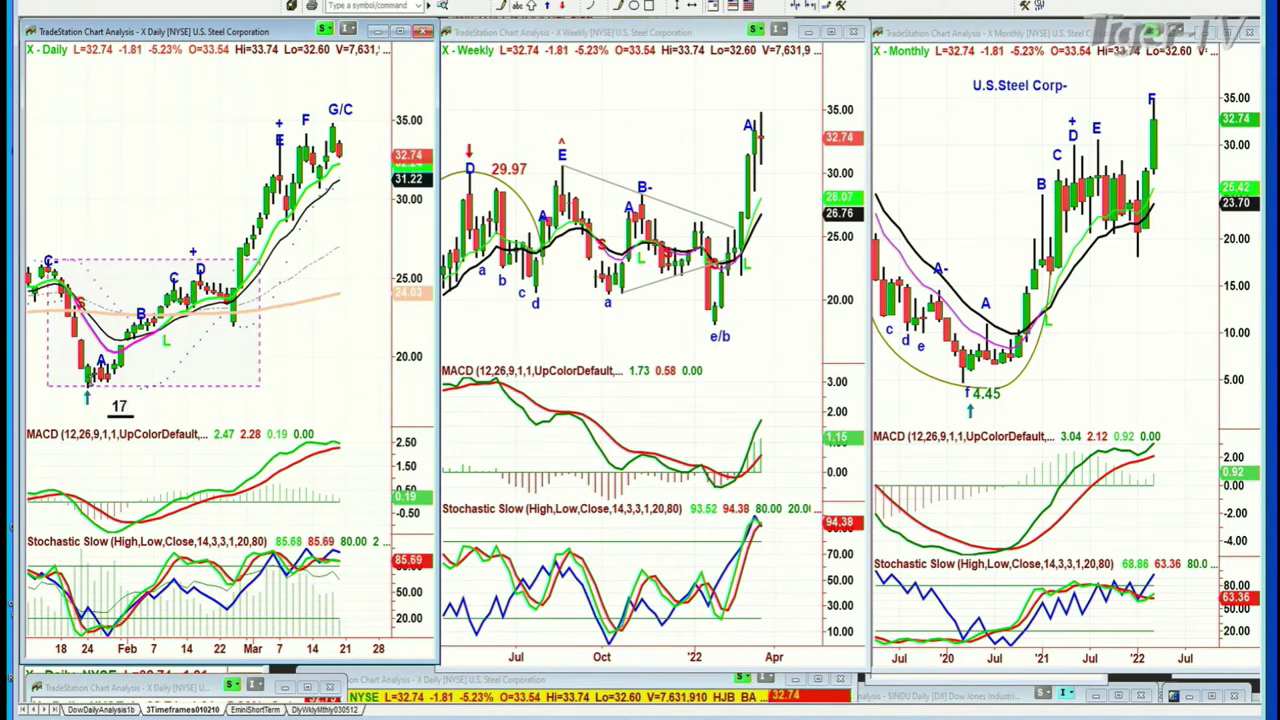
pyautogui.write('98')
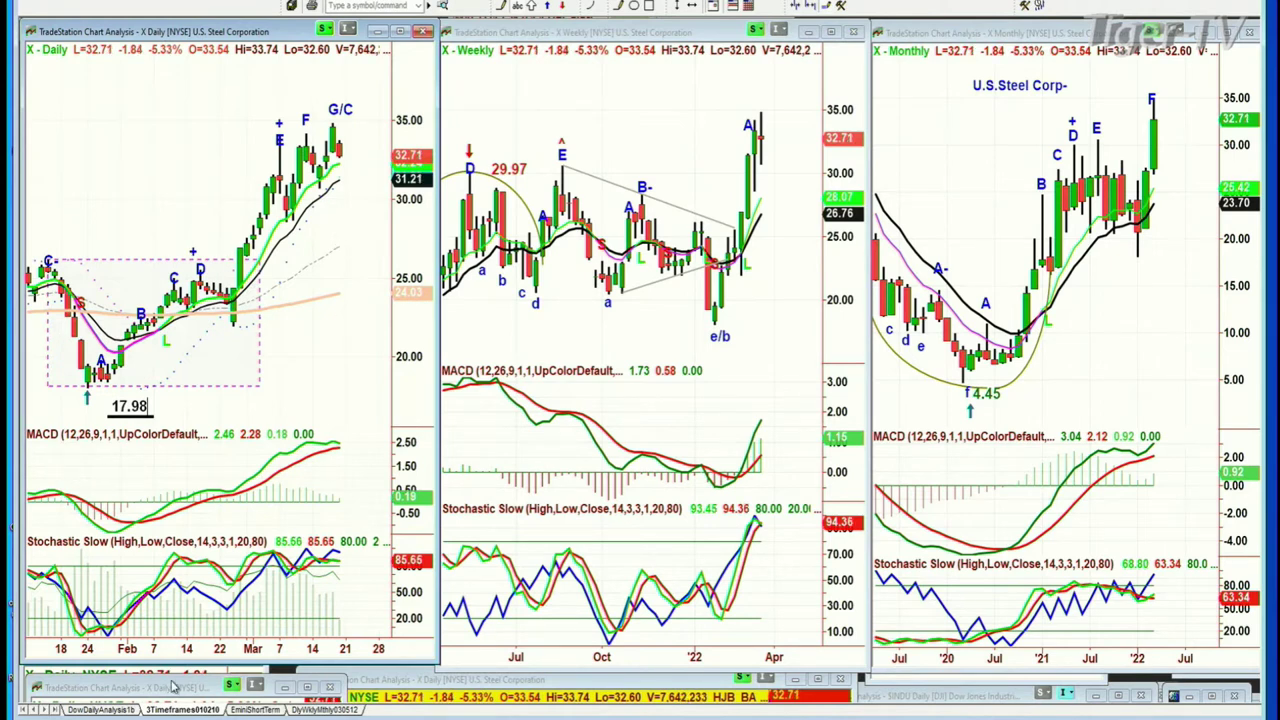
# - Switch to the EminiShortTerm workspace
pyautogui.click(252, 709)
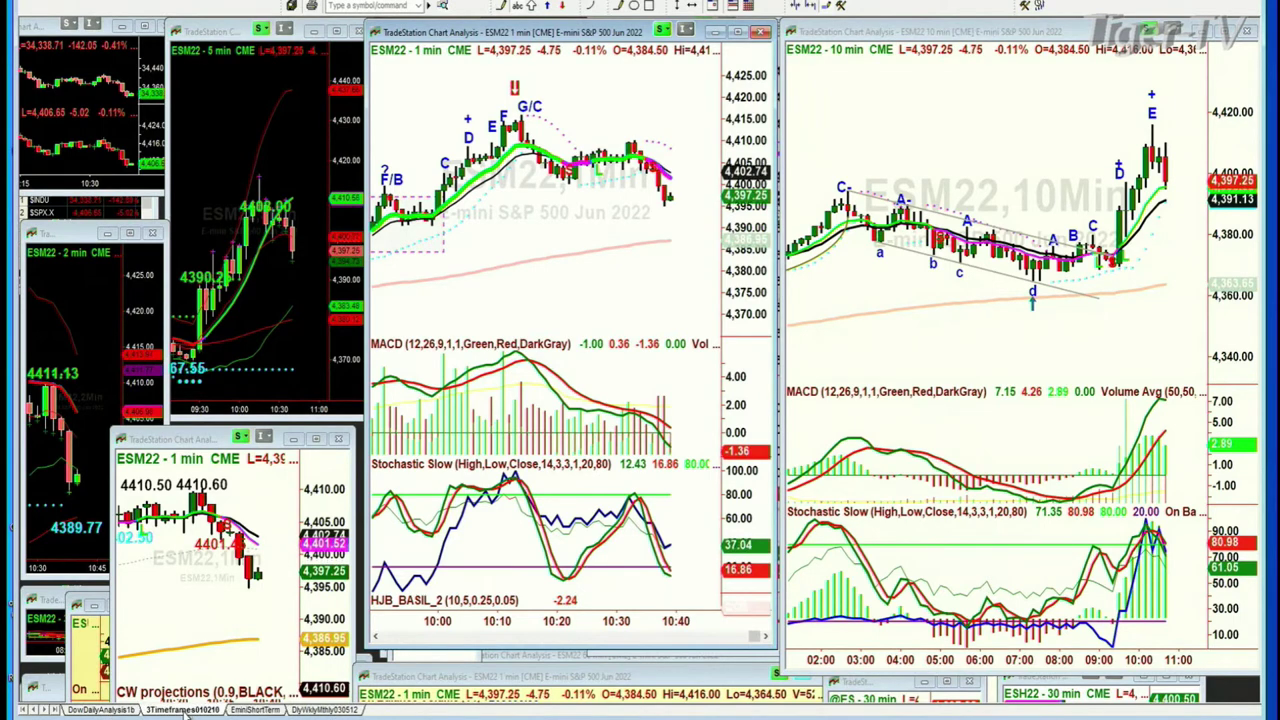
# - Switch to the 3Timeframes010210 workspace and load symbol NUE in the charts
pyautogui.click(185, 710)
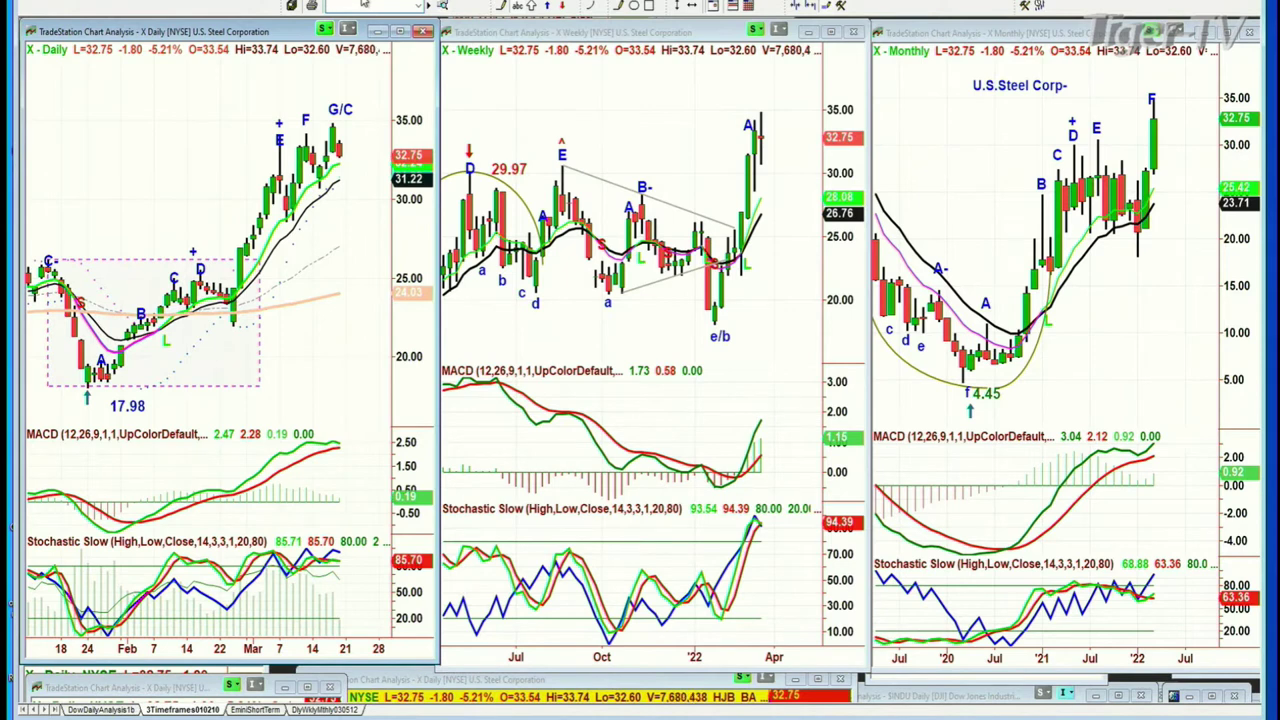
pyautogui.press('Return')
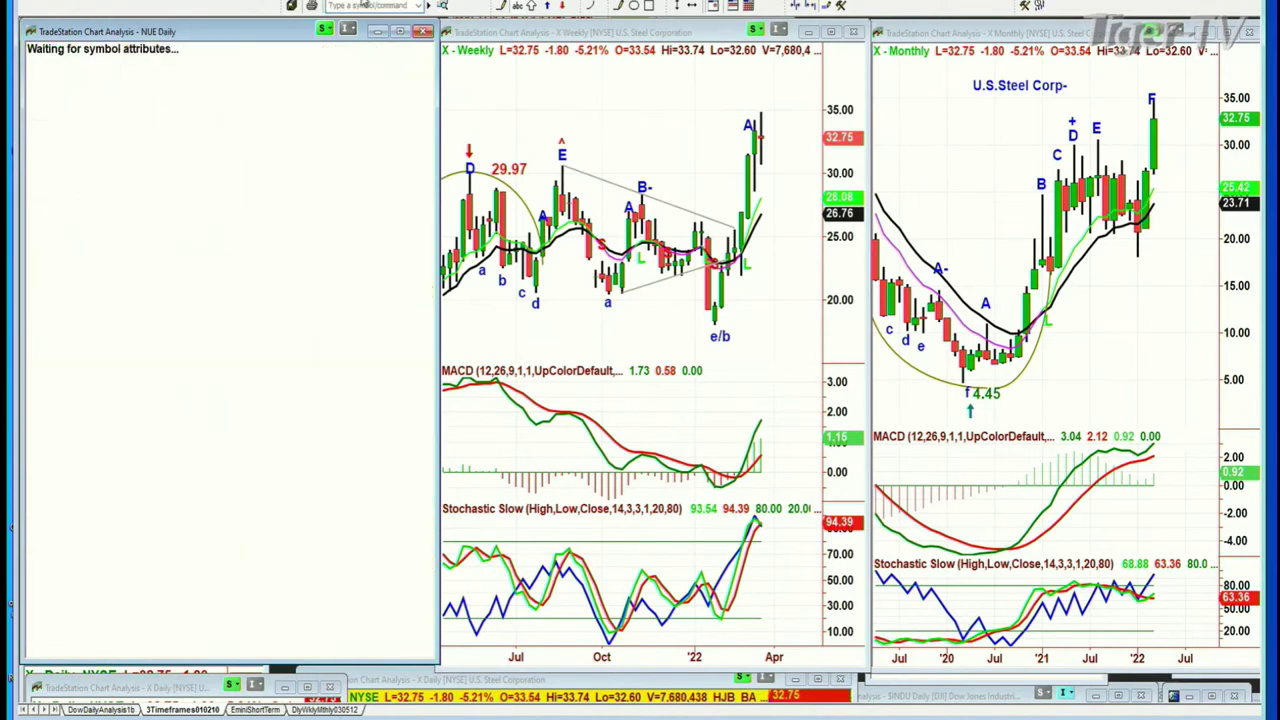
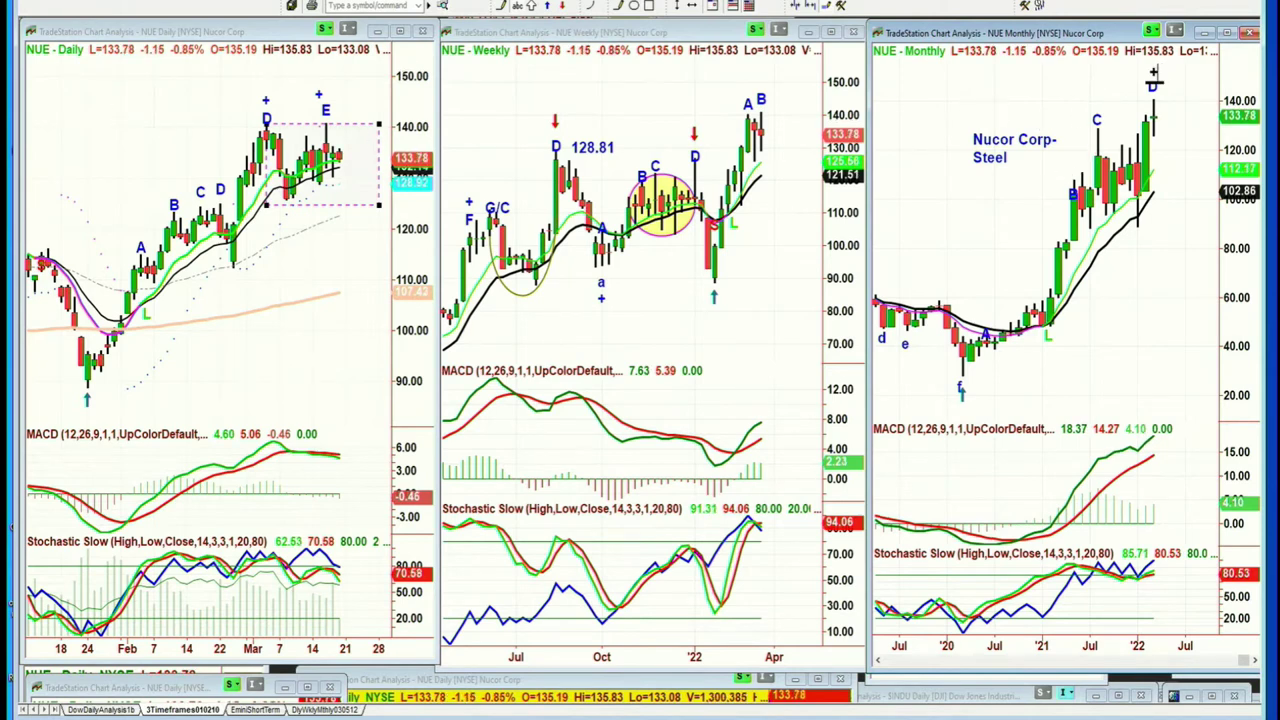
# - Switch the daily, weekly and monthly charts to symbol X
pyautogui.click(350, 5)
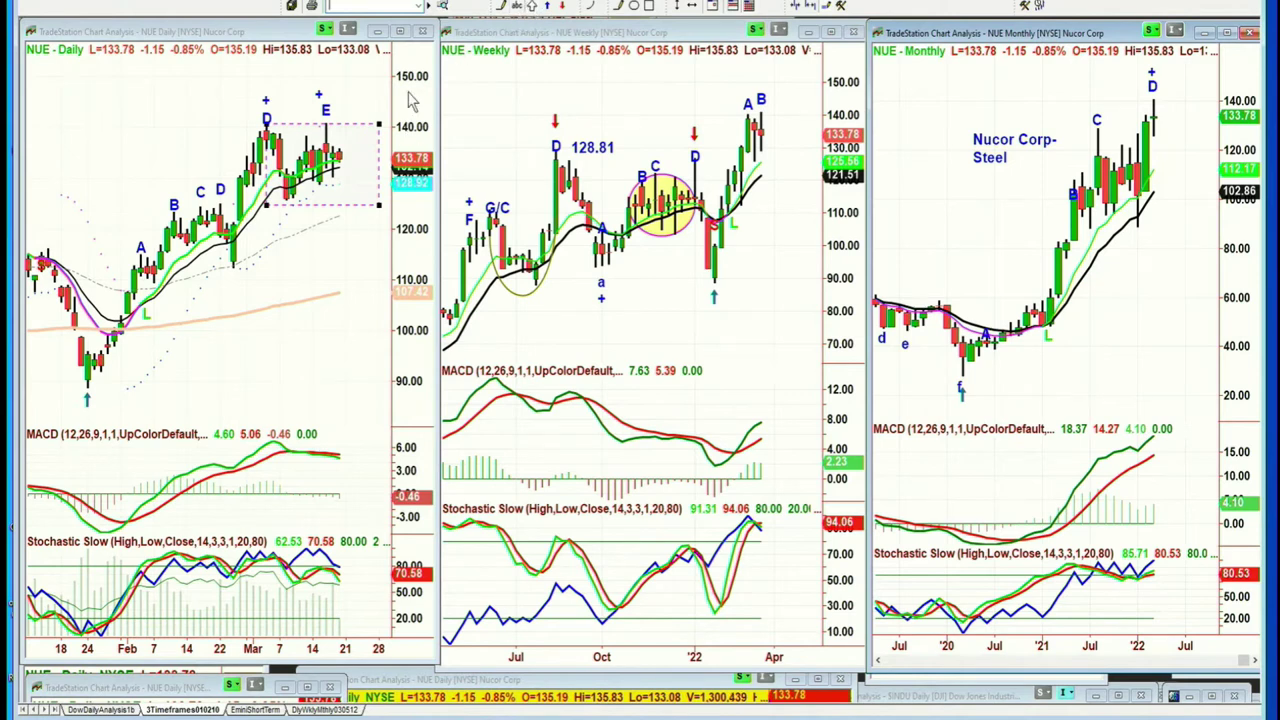
pyautogui.click(330, 100)
pyautogui.moveTo(327, 96)
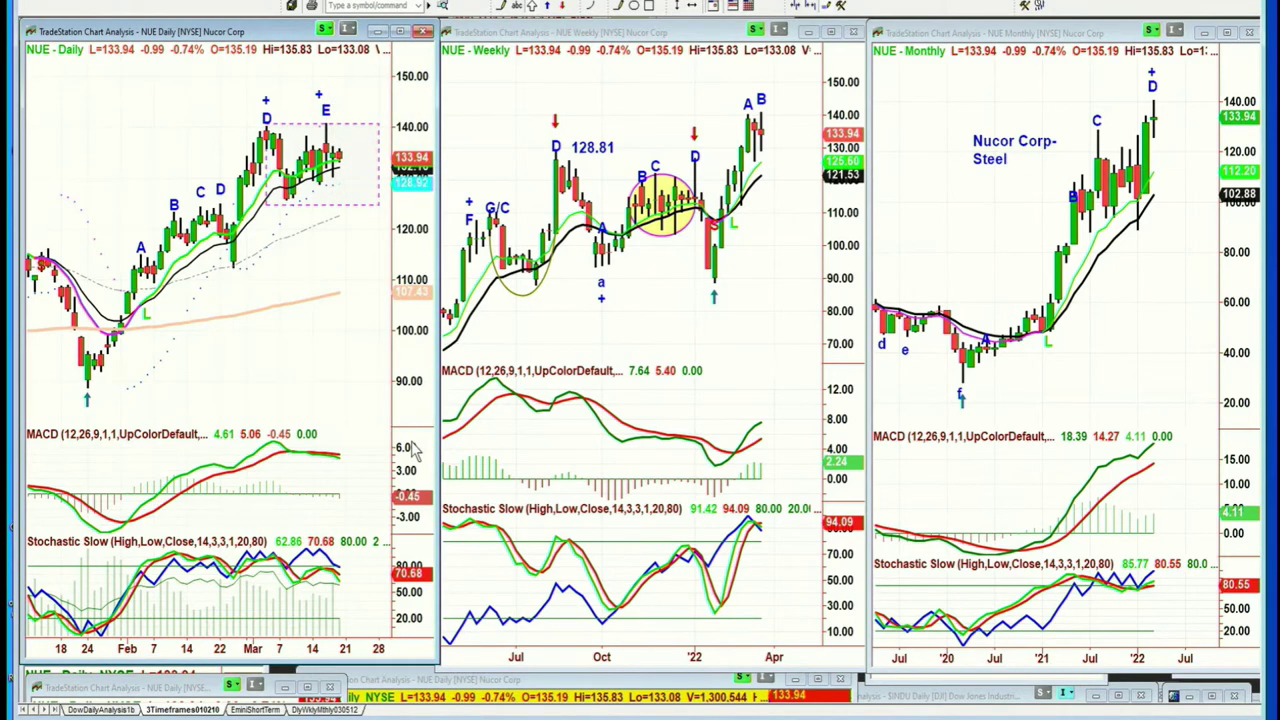
pyautogui.write('x')
pyautogui.press('Return')
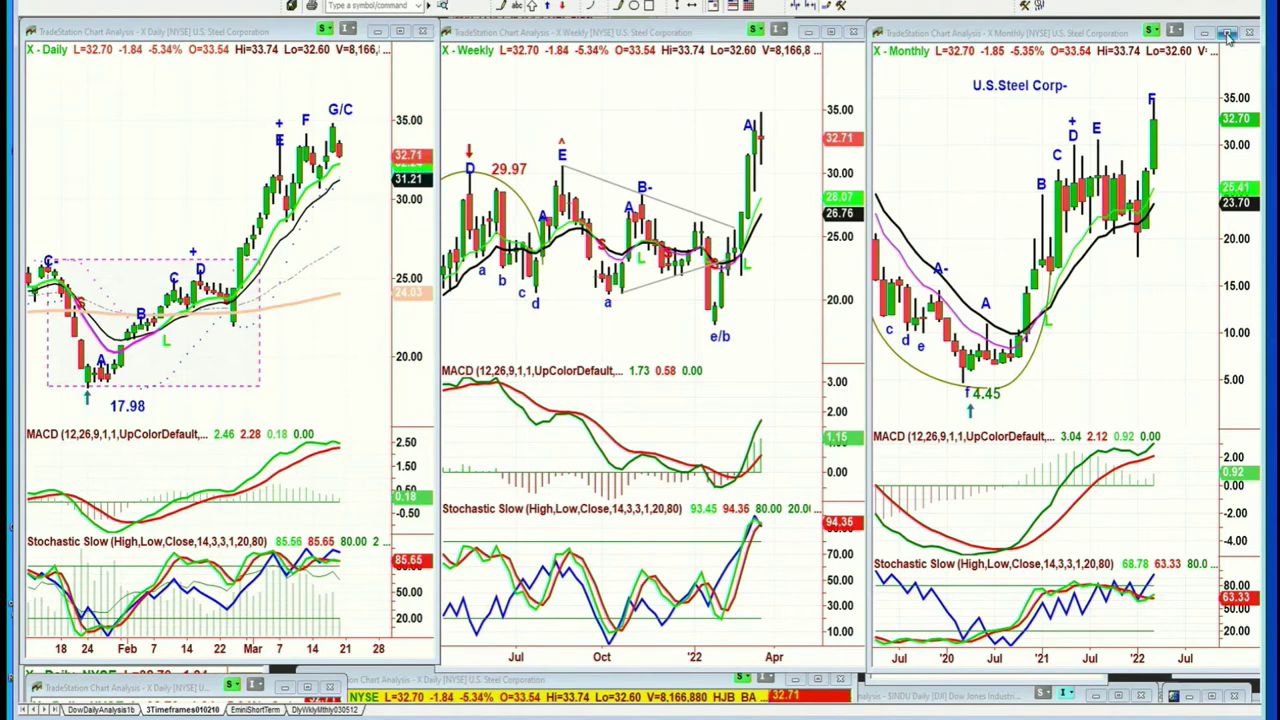
# - Move the latest A label above the highest bar on the X weekly chart and review the earlier weekly and monthly bars
pyautogui.click(1228, 37)
pyautogui.click(1228, 37)
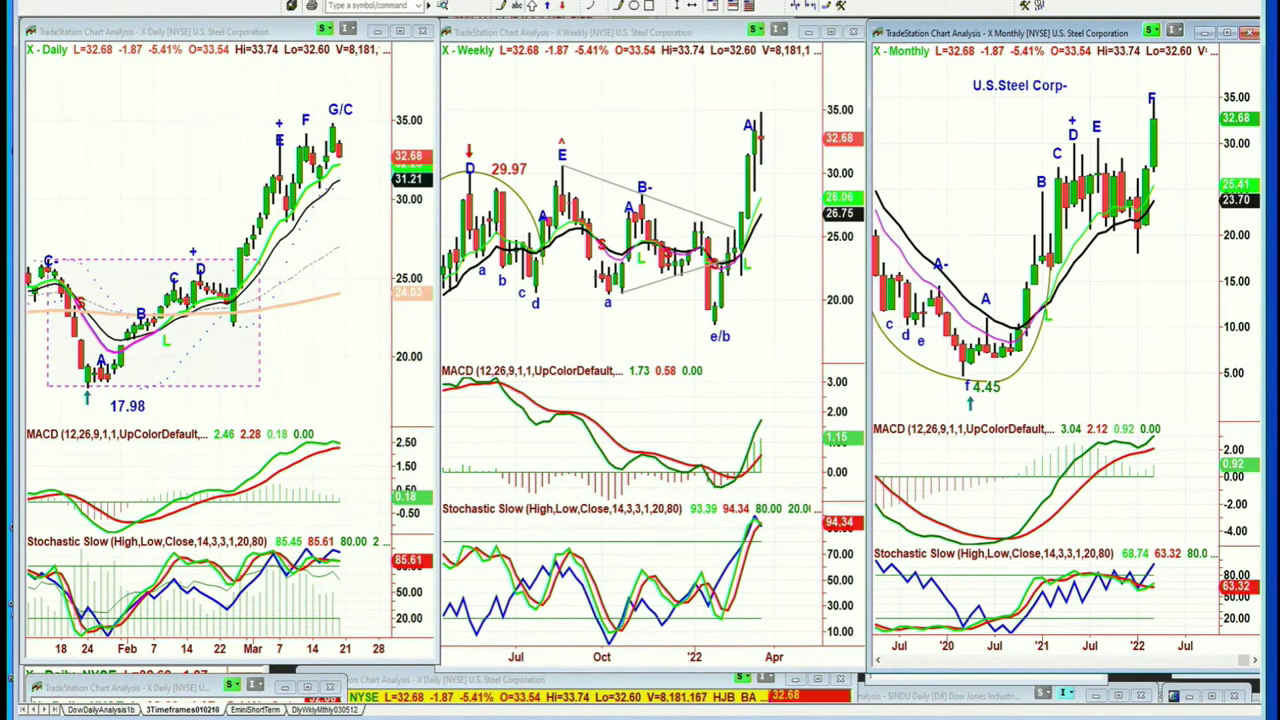
pyautogui.click(763, 108)
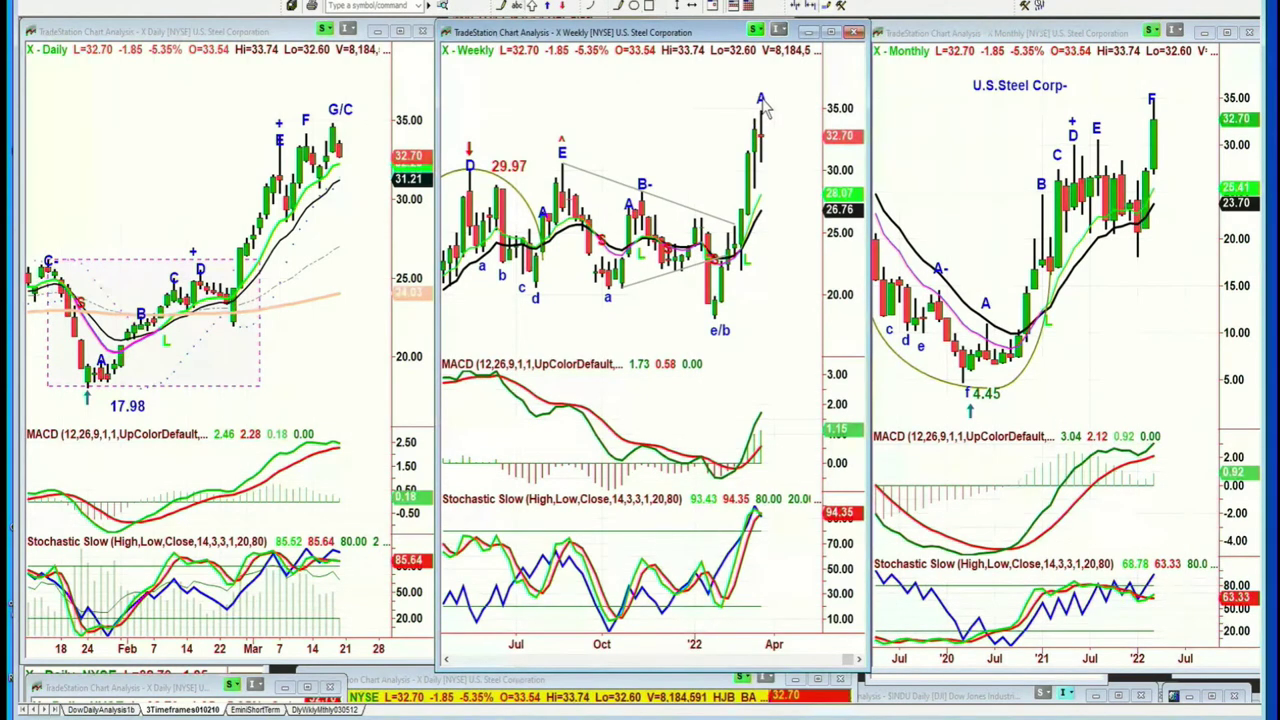
pyautogui.click(761, 101)
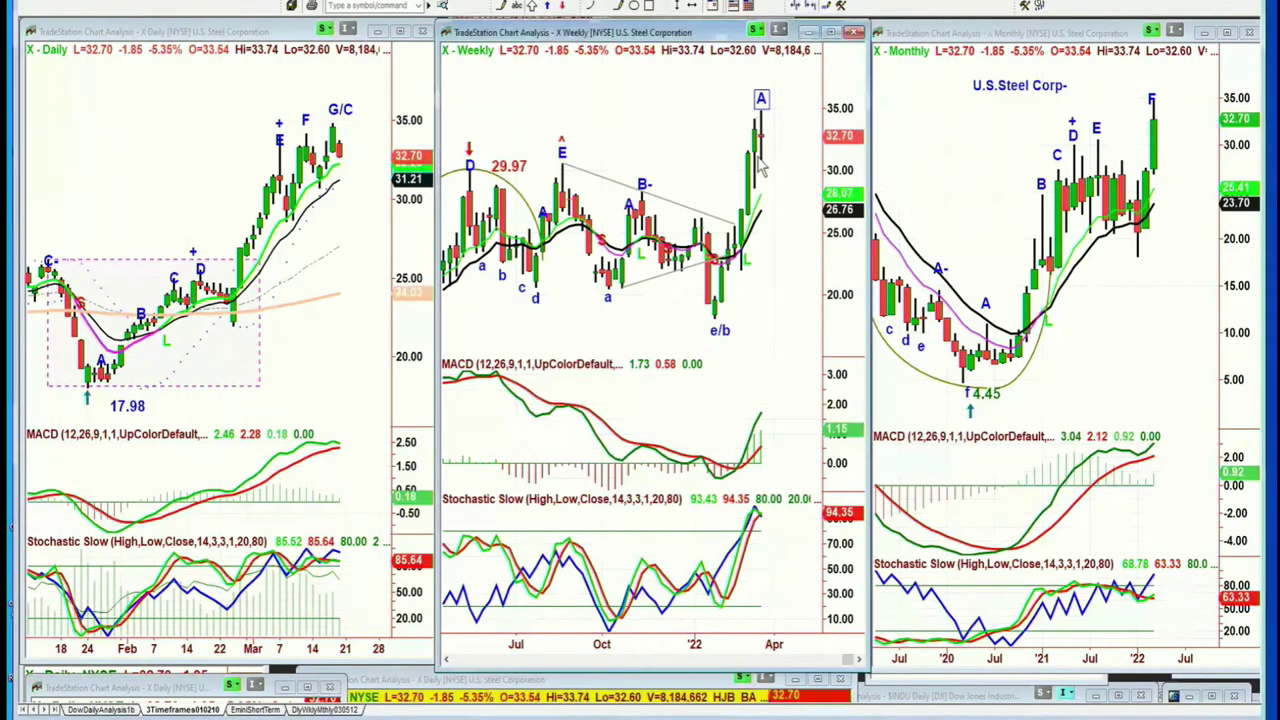
pyautogui.scroll(3, 549, 328)
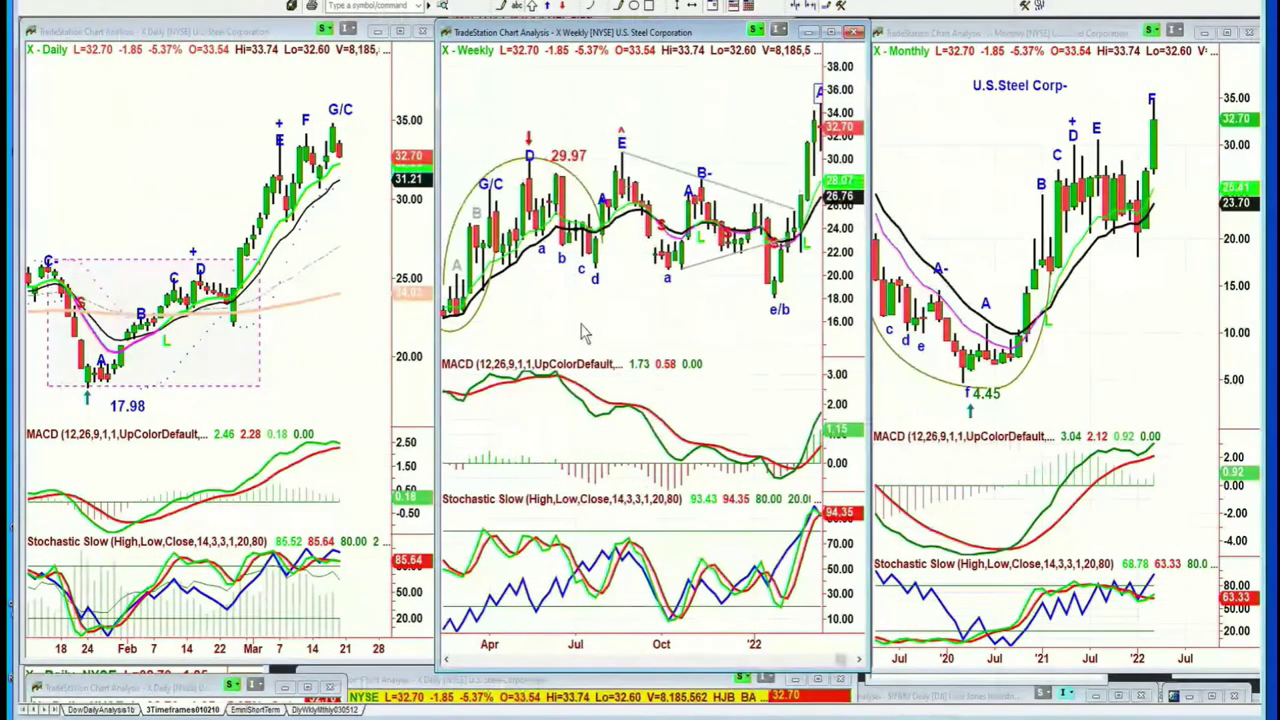
pyautogui.scroll(-4, 583, 333)
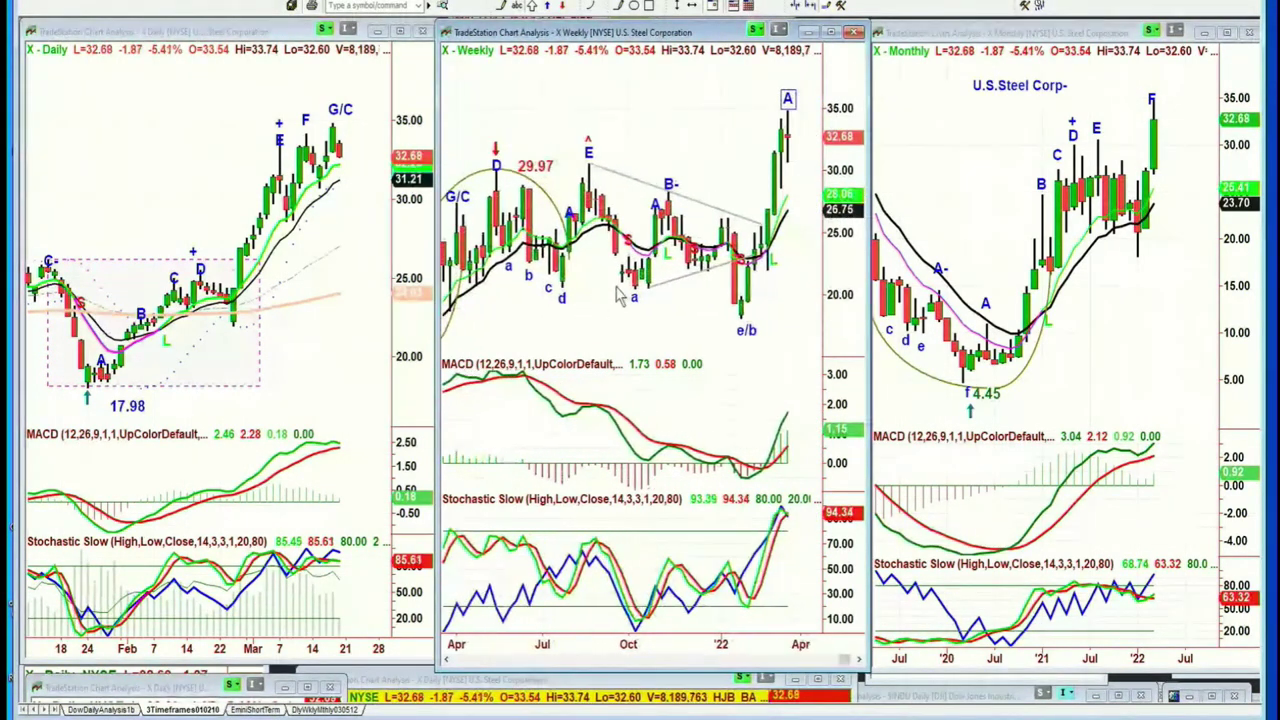
pyautogui.scroll(-3, 616, 298)
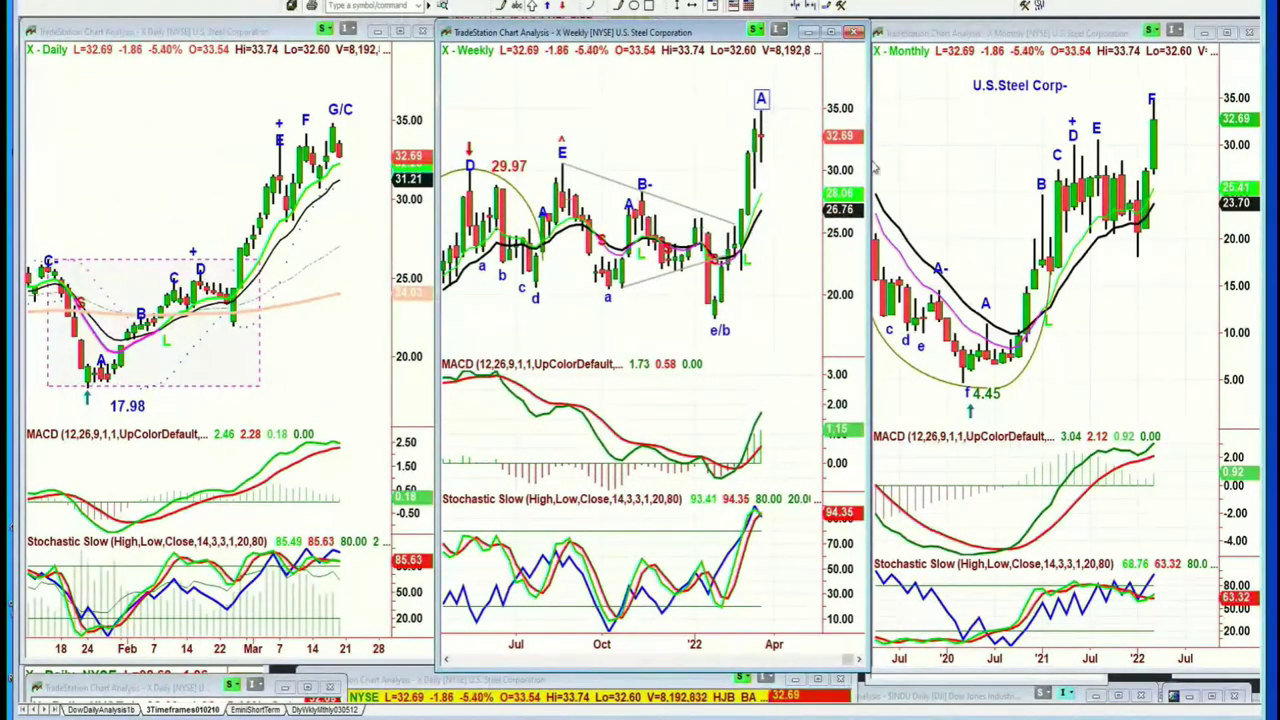
pyautogui.scroll(1, 987, 132)
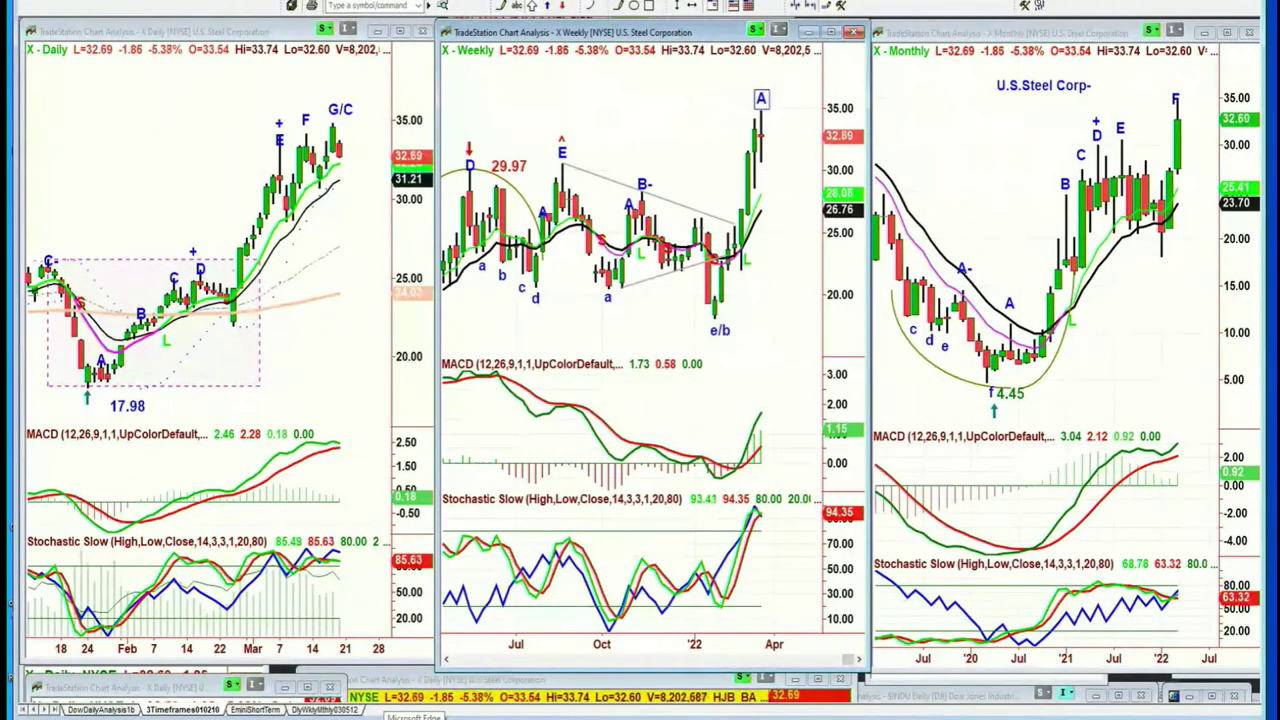
# - Switch the daily, weekly and monthly charts to symbol ILF
pyautogui.write('lf')
pyautogui.press('Return')
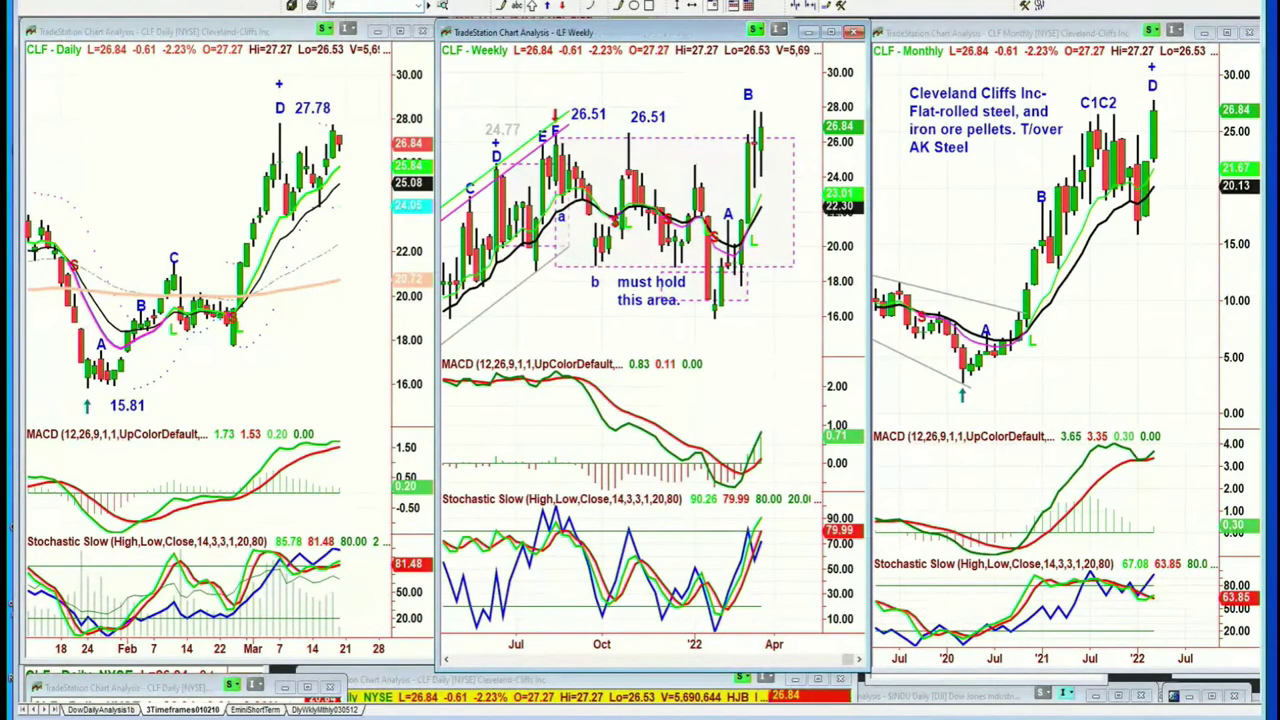
pyautogui.press('Down')
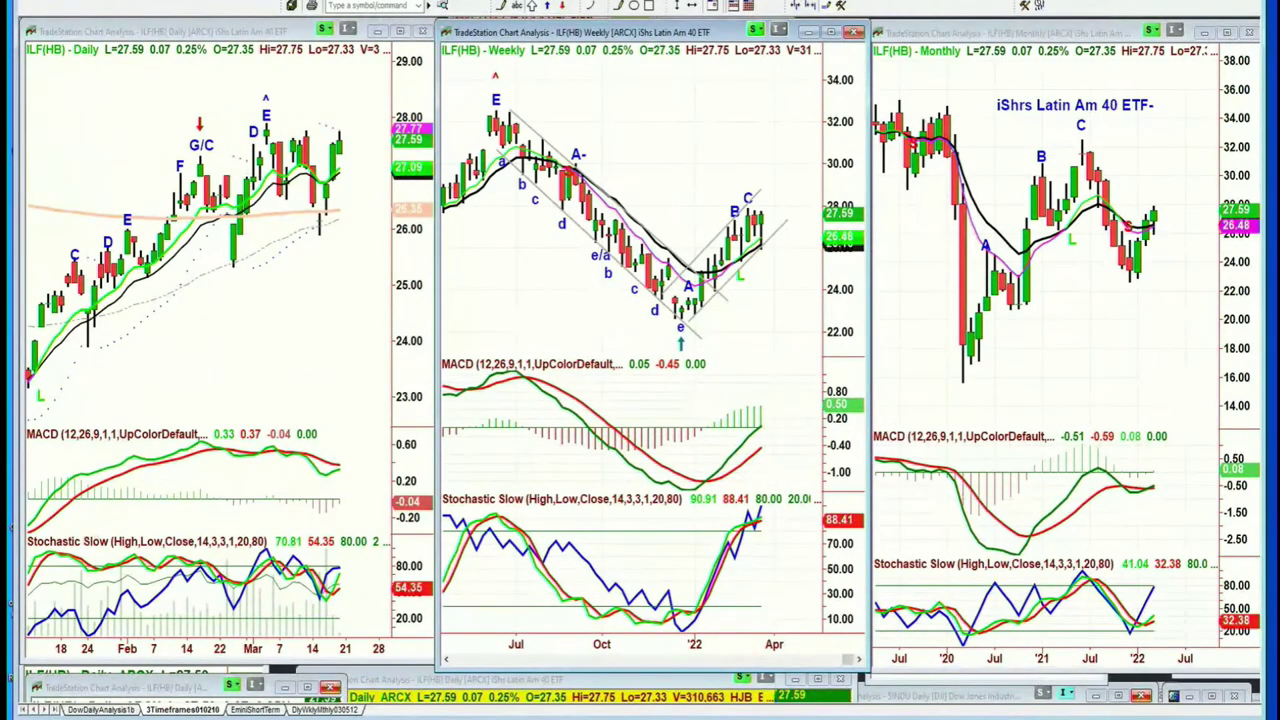
# - Switch to the DowDailyAnalysis1b workspace and maximize the $SPX.X monthly chart
pyautogui.click(107, 709)
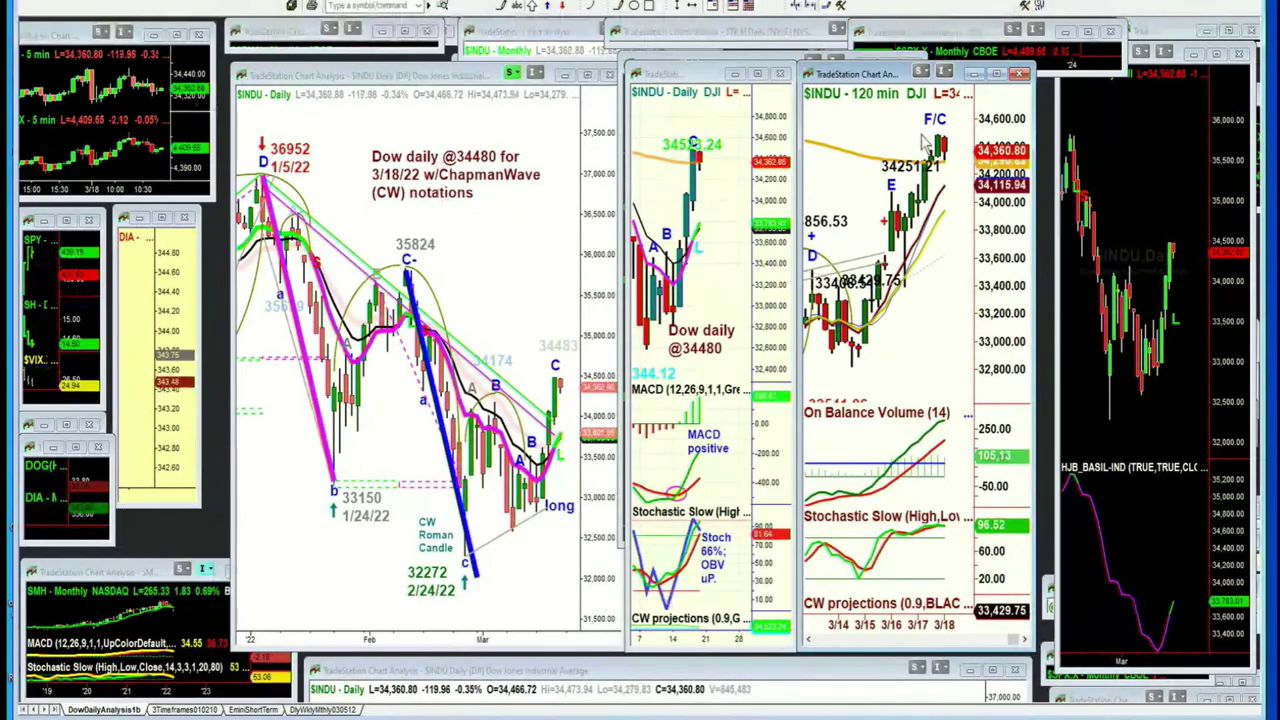
pyautogui.click(1093, 33)
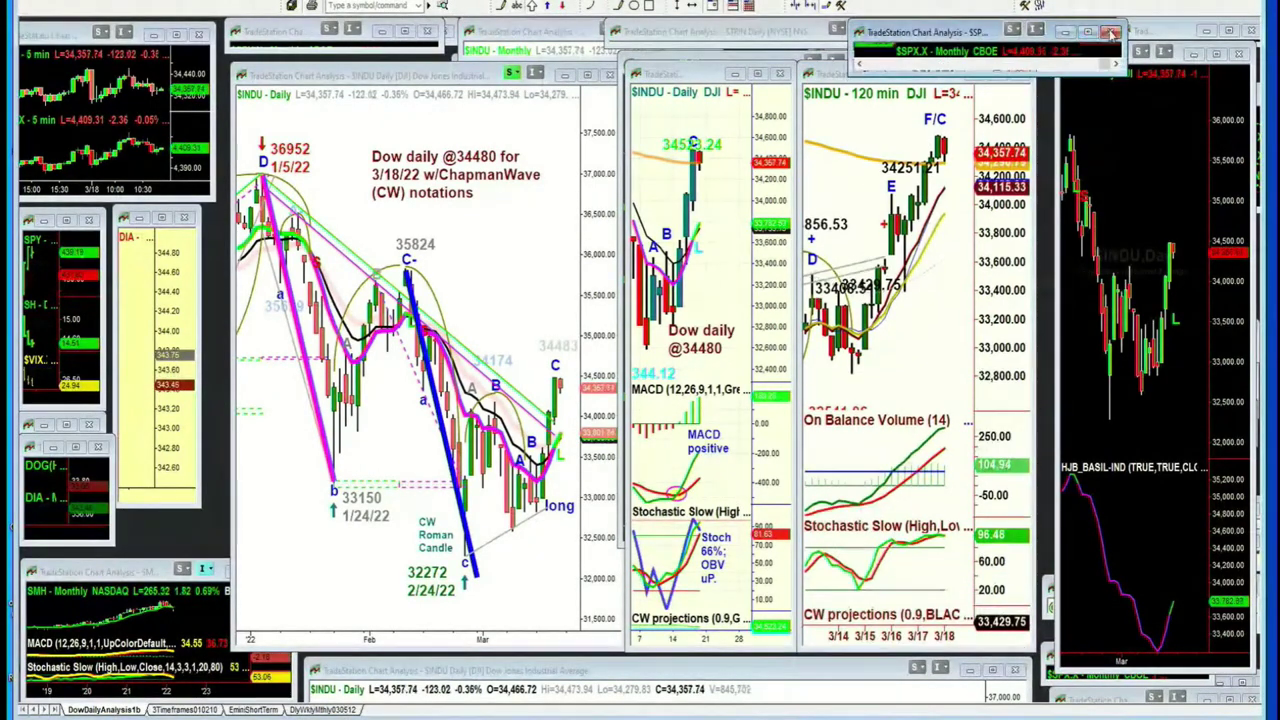
pyautogui.click(1112, 33)
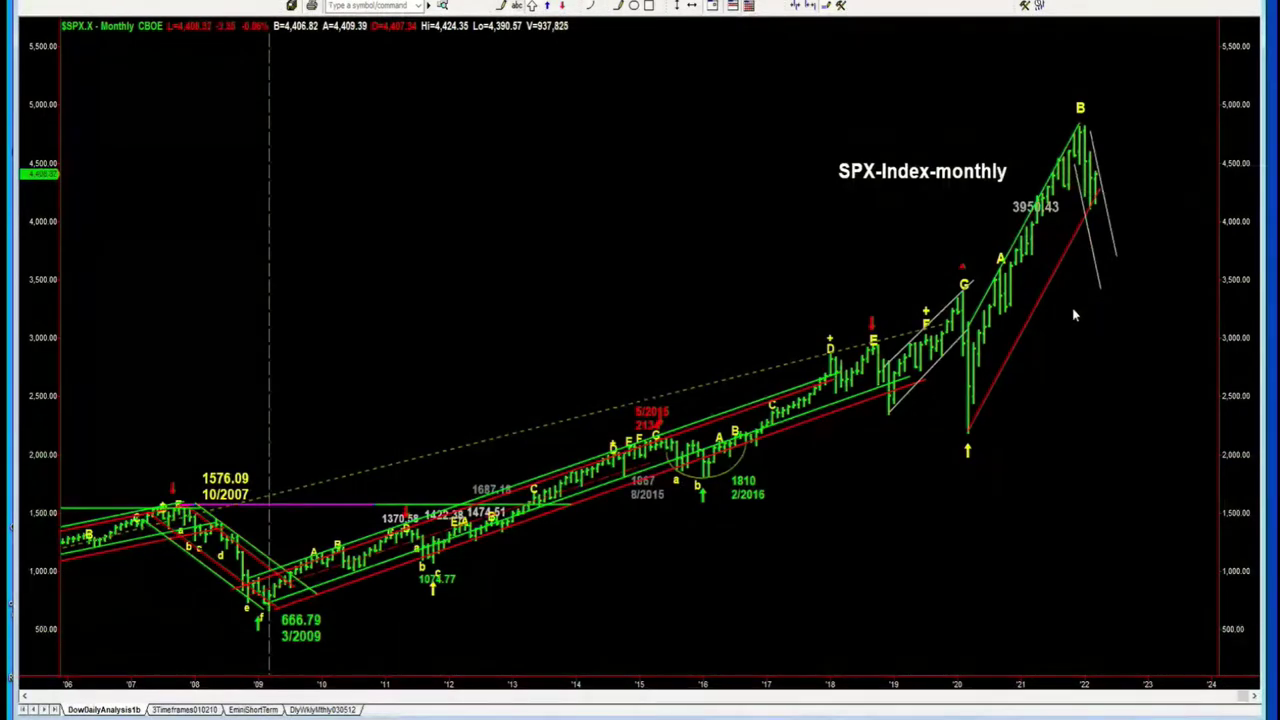
# - Examine the $SPX.X monthly wave labels and channels from the 2000 peak through the 2002 and 2009 lows to 2019
pyautogui.scroll(10, 573, 342)
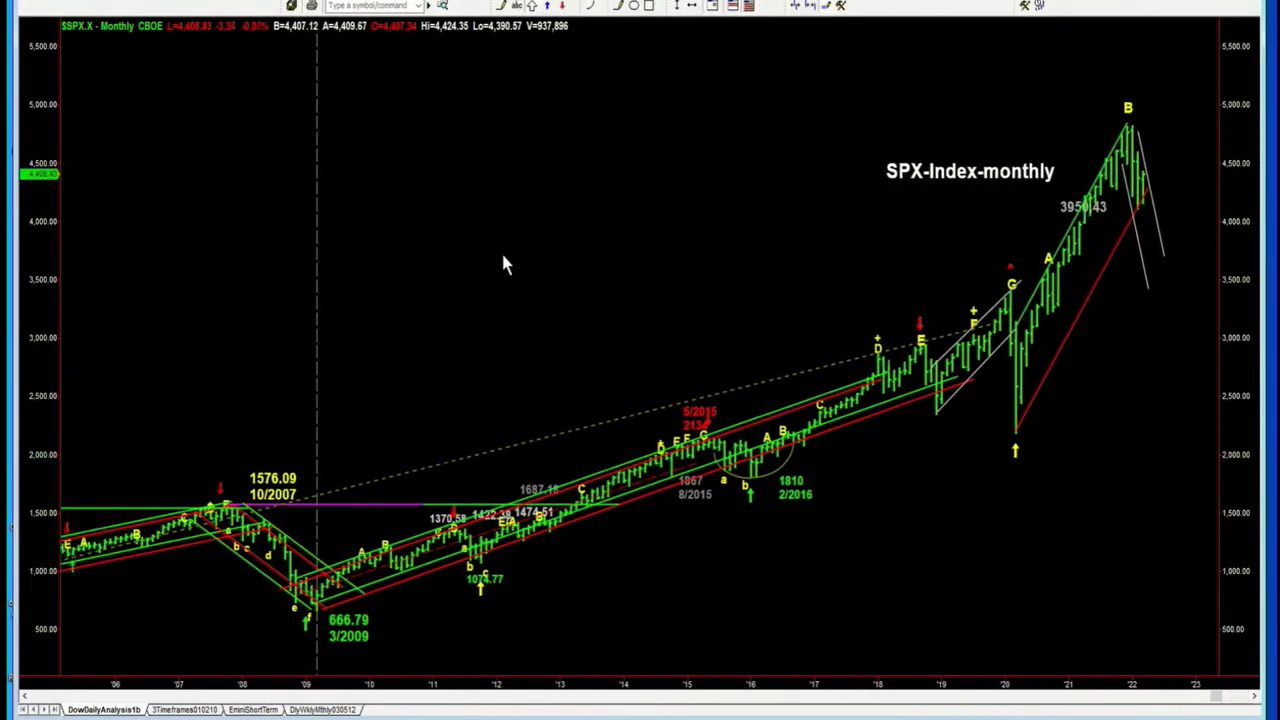
pyautogui.scroll(8, 585, 200)
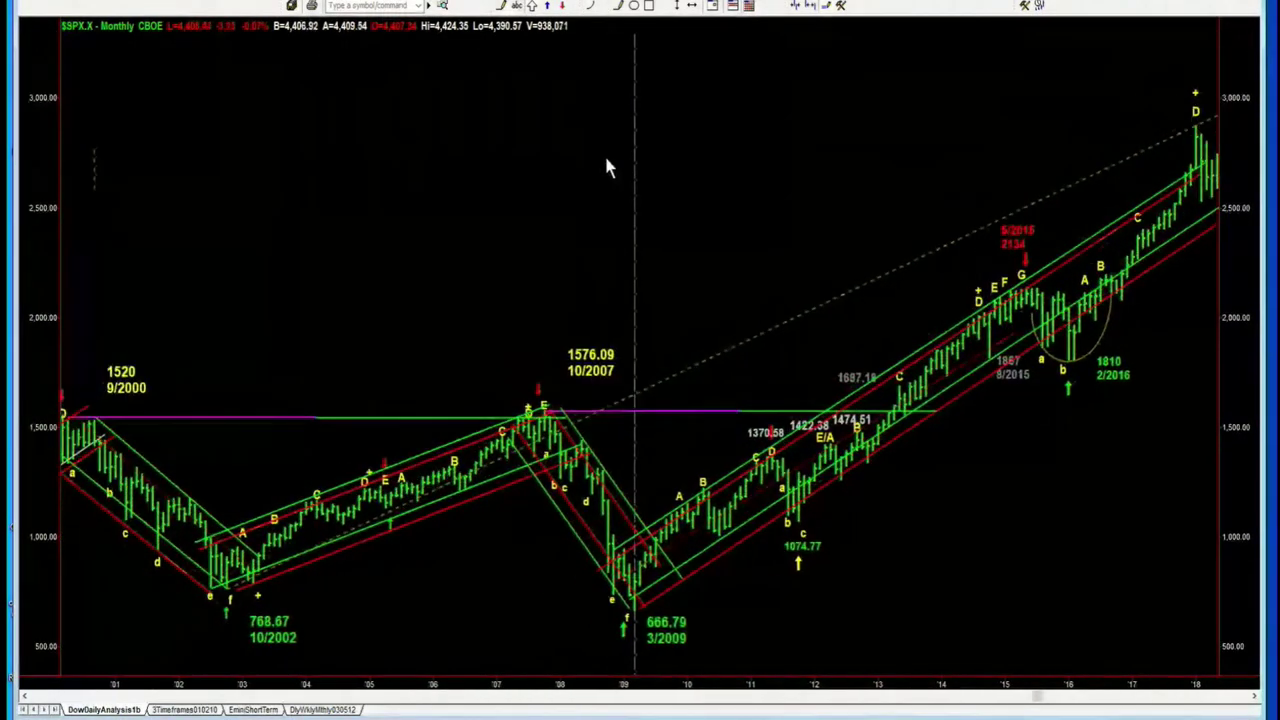
pyautogui.scroll(1, 576, 44)
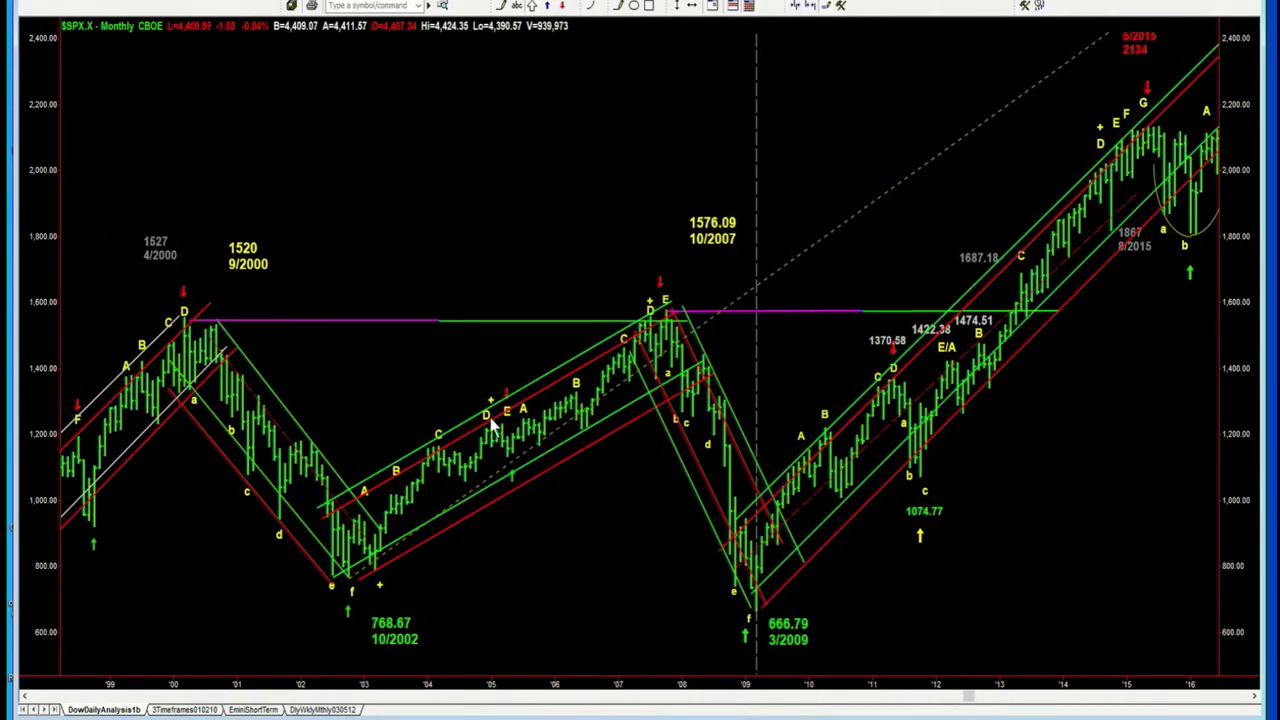
pyautogui.scroll(-10, 855, 218)
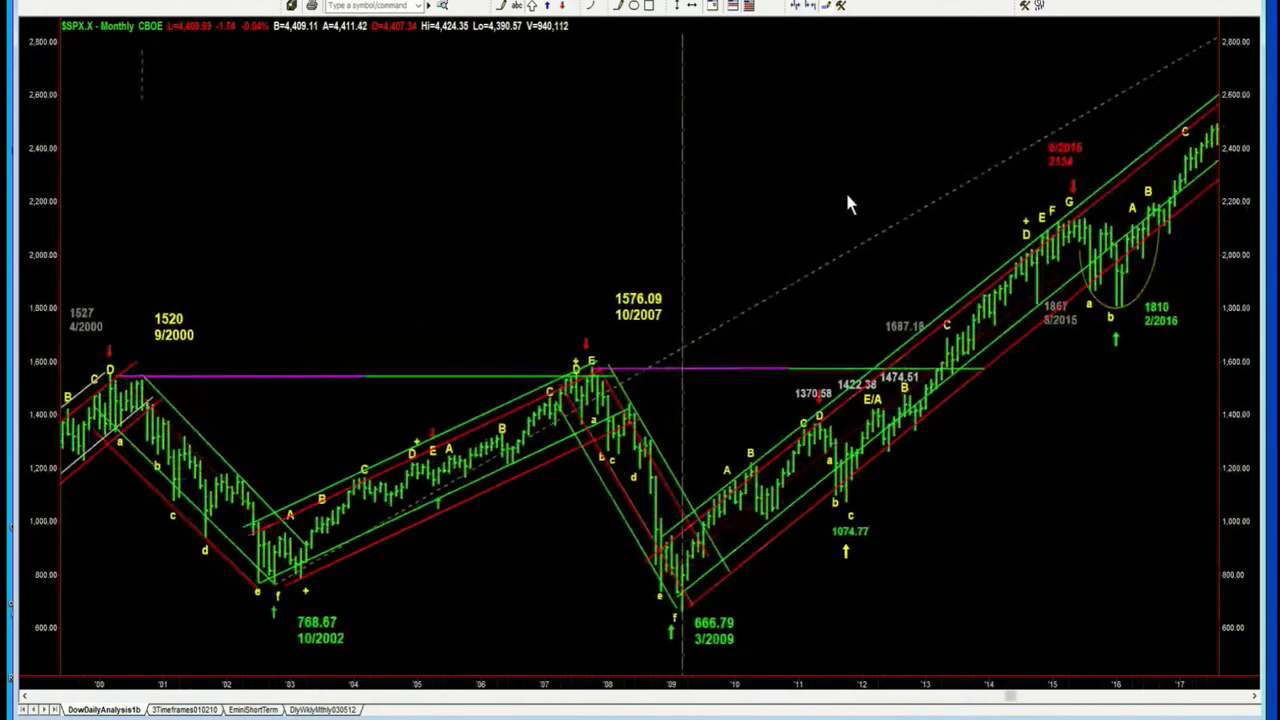
pyautogui.scroll(-5, 838, 228)
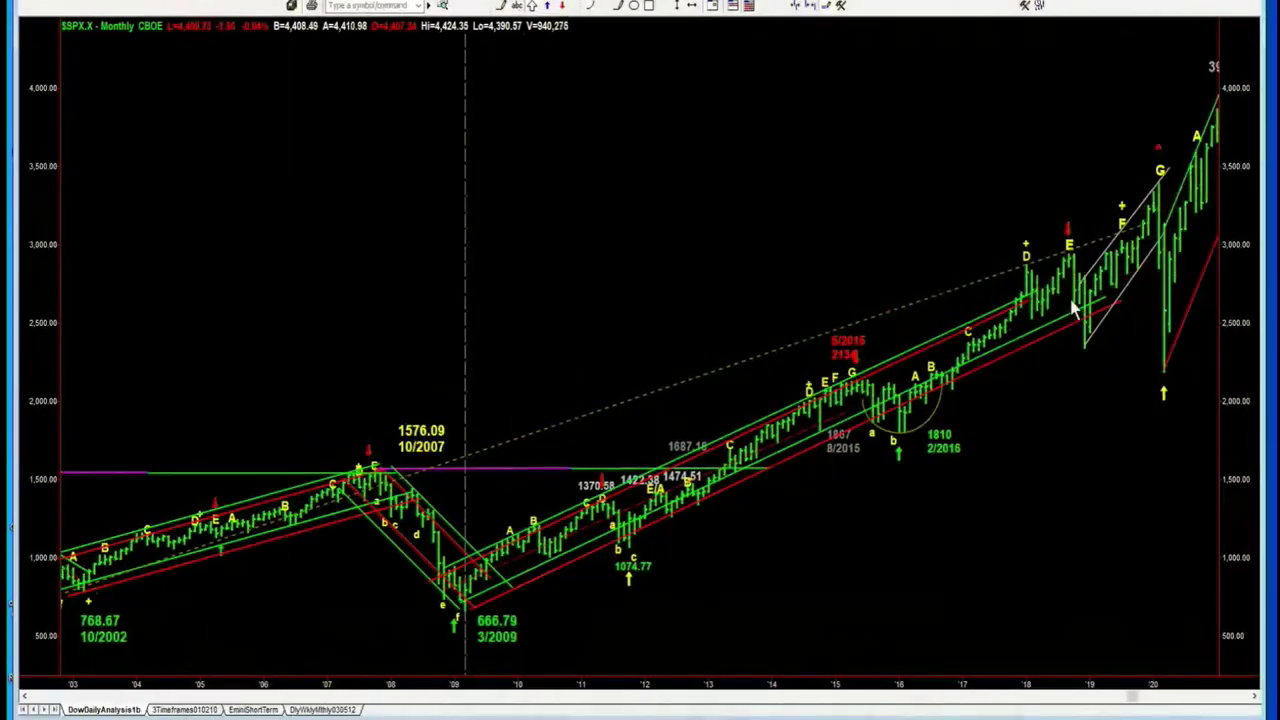
pyautogui.scroll(6, 302, 357)
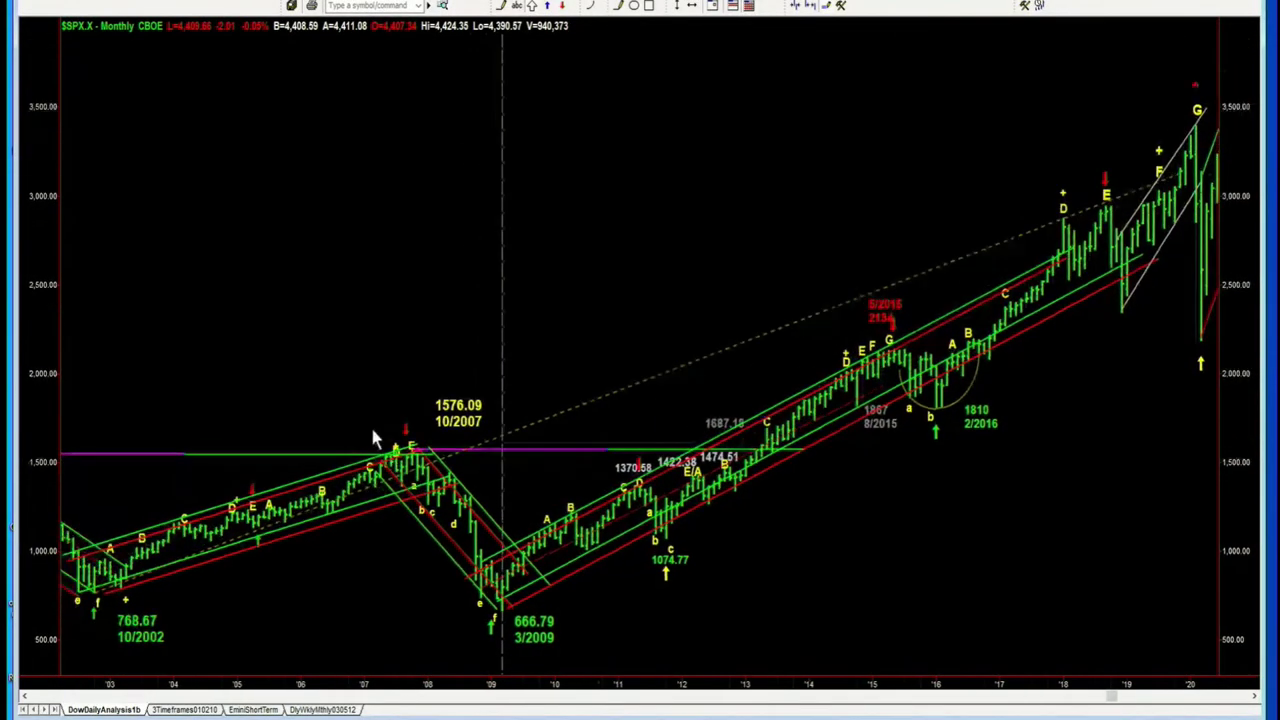
pyautogui.scroll(5, 338, 347)
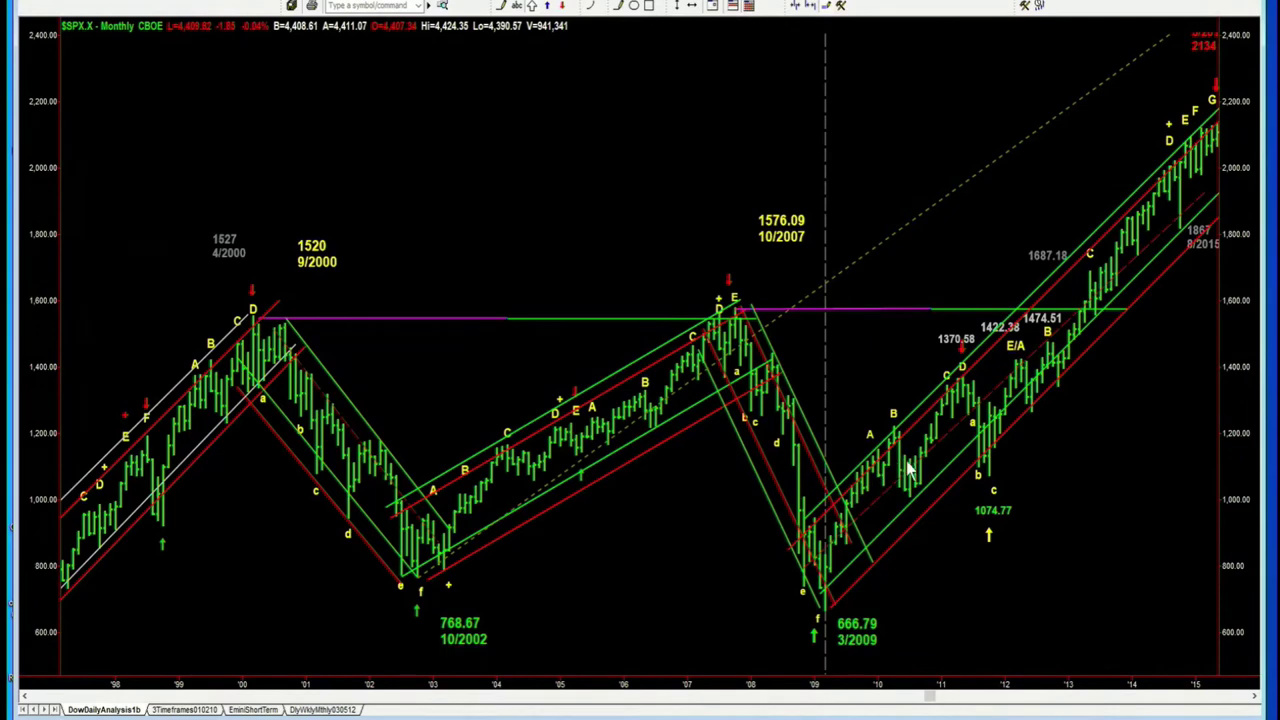
pyautogui.hscroll(3, 750, 380)
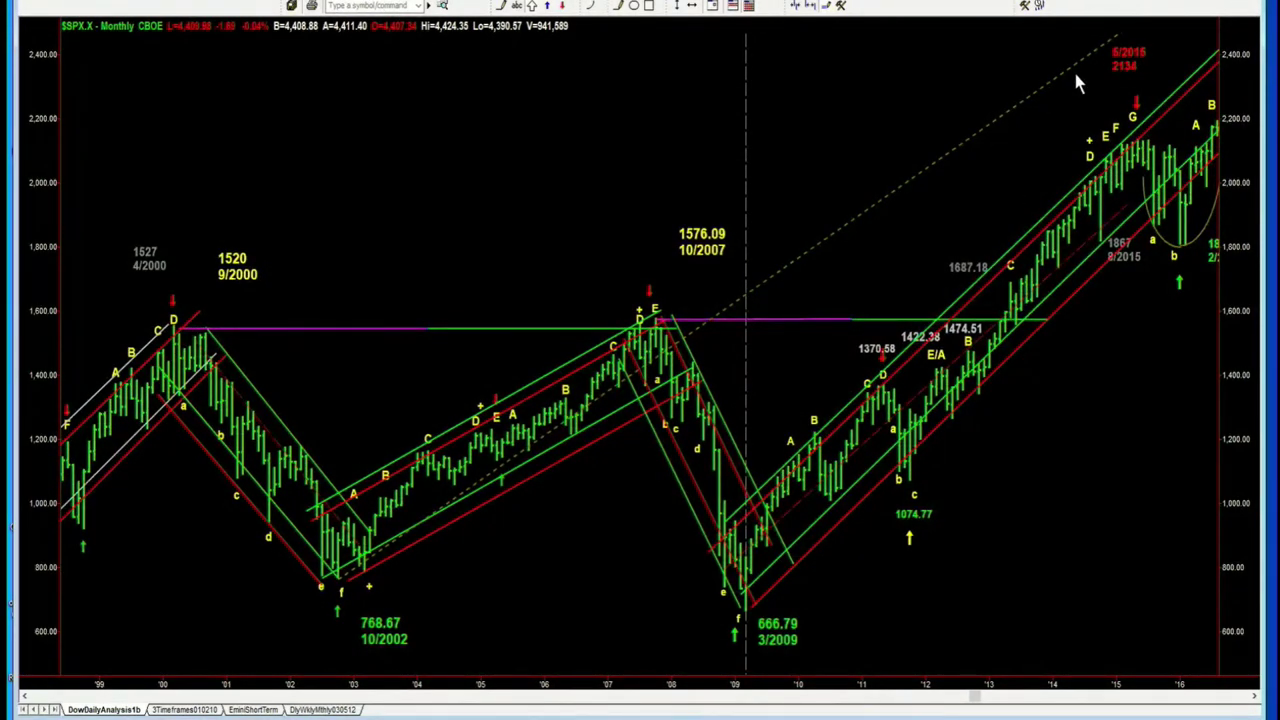
pyautogui.hscroll(5, 1078, 84)
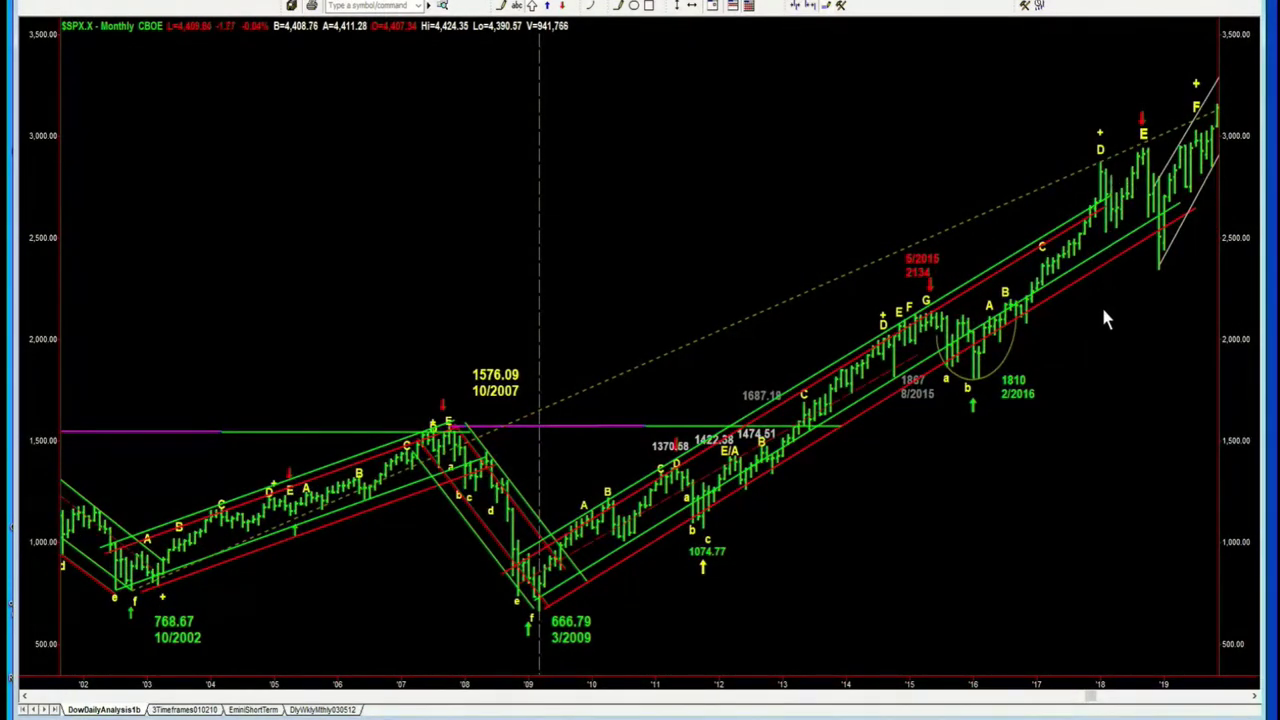
# - Inspect the $SPX.X monthly bar data at the September 2018 peak E and the March 2020 low, ending at the latest bars
pyautogui.moveTo(1100, 311)
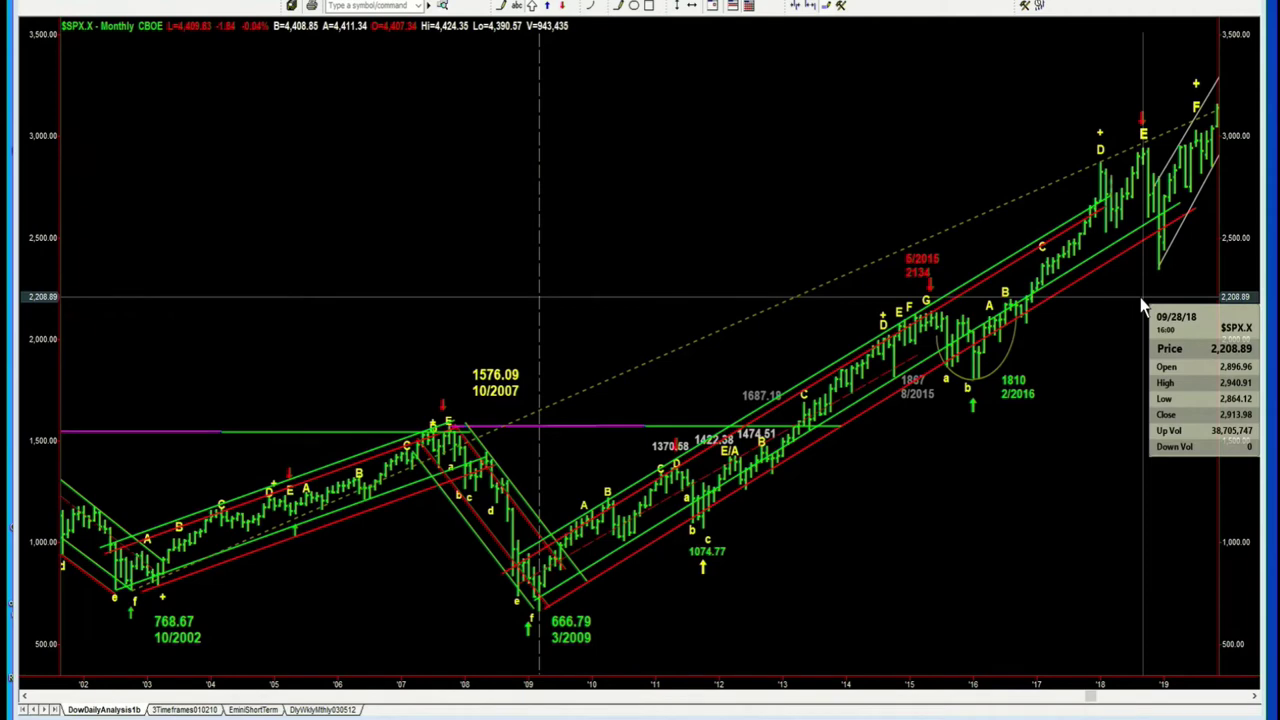
pyautogui.click(1145, 293)
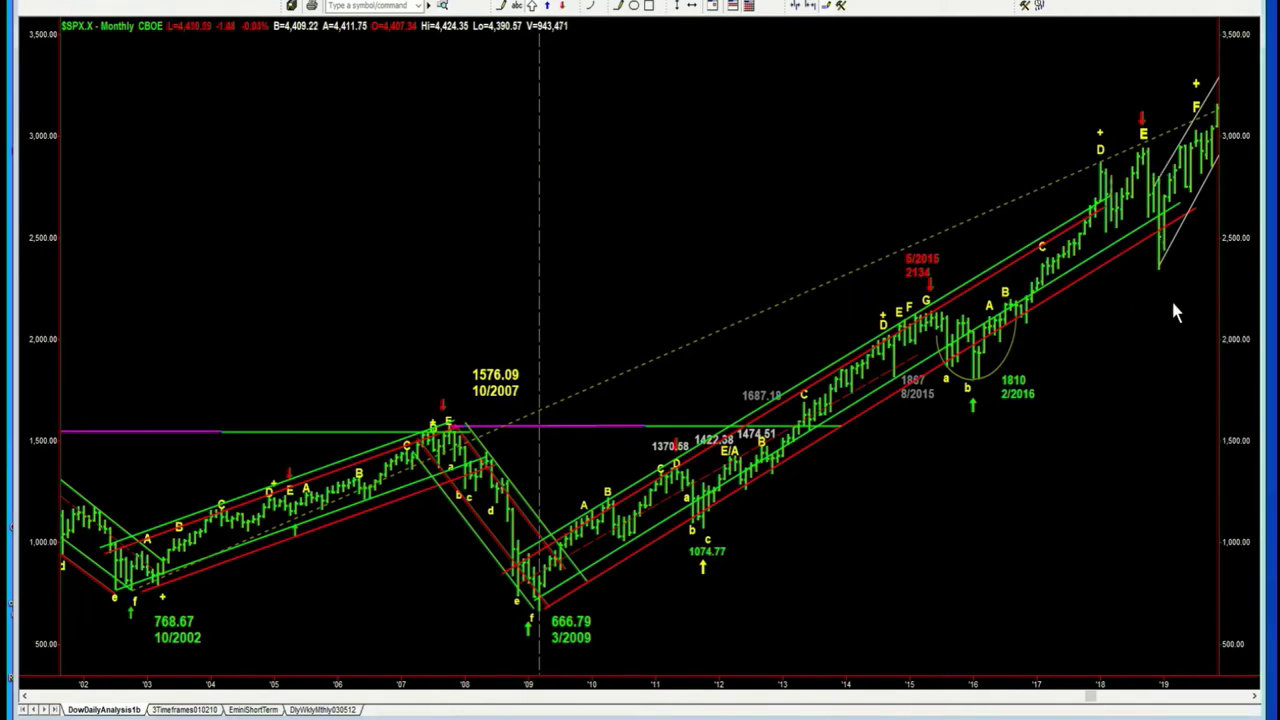
pyautogui.scroll(-3, 1168, 291)
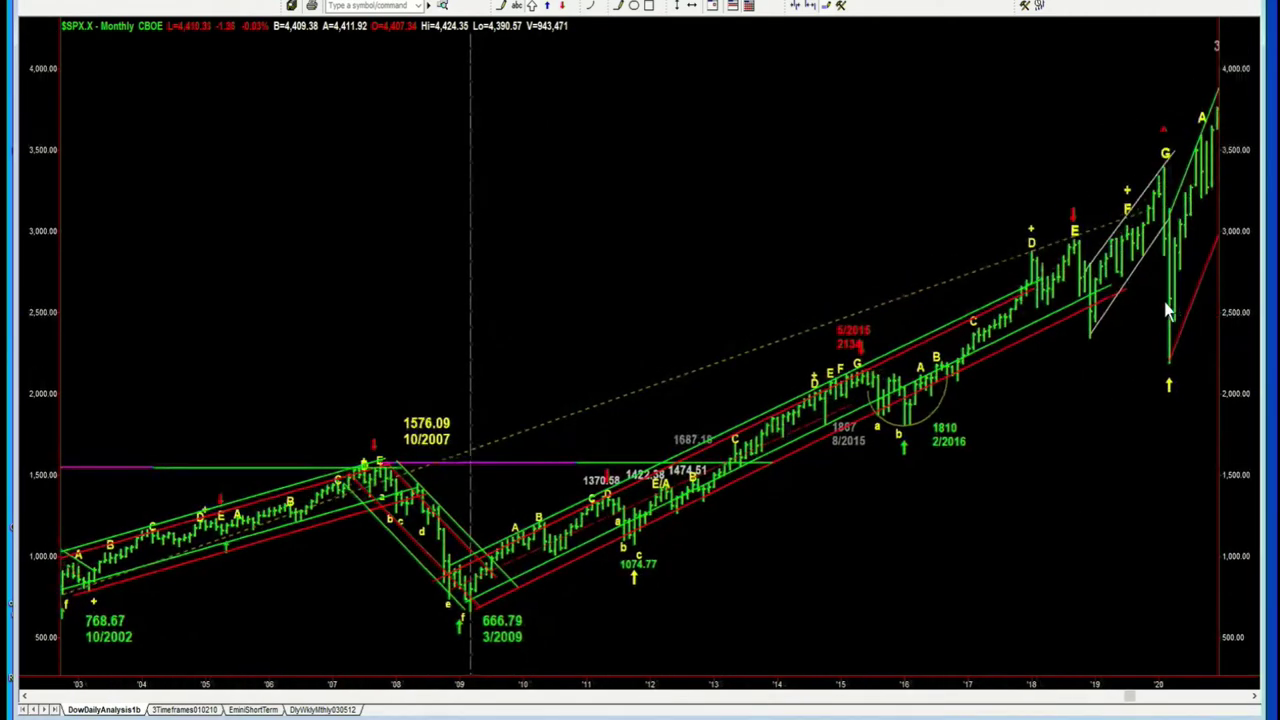
pyautogui.scroll(-2, 1168, 311)
pyautogui.click(1140, 335)
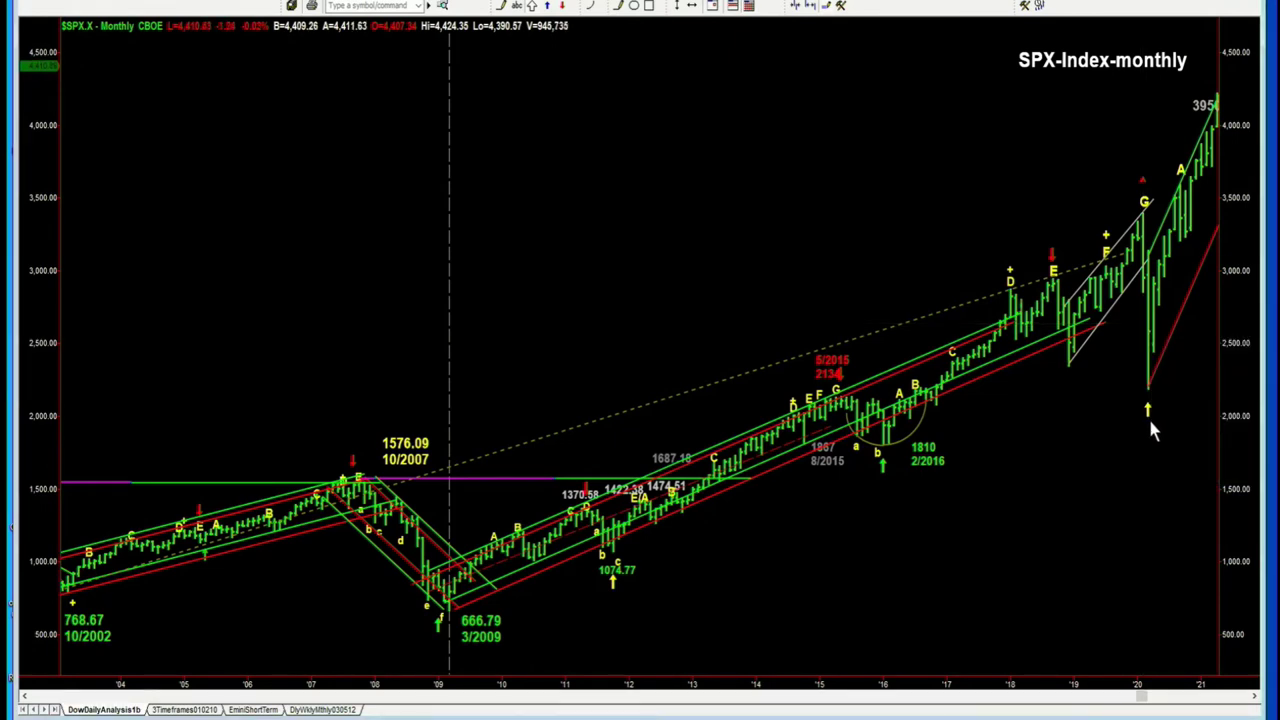
pyautogui.moveTo(1150, 443)
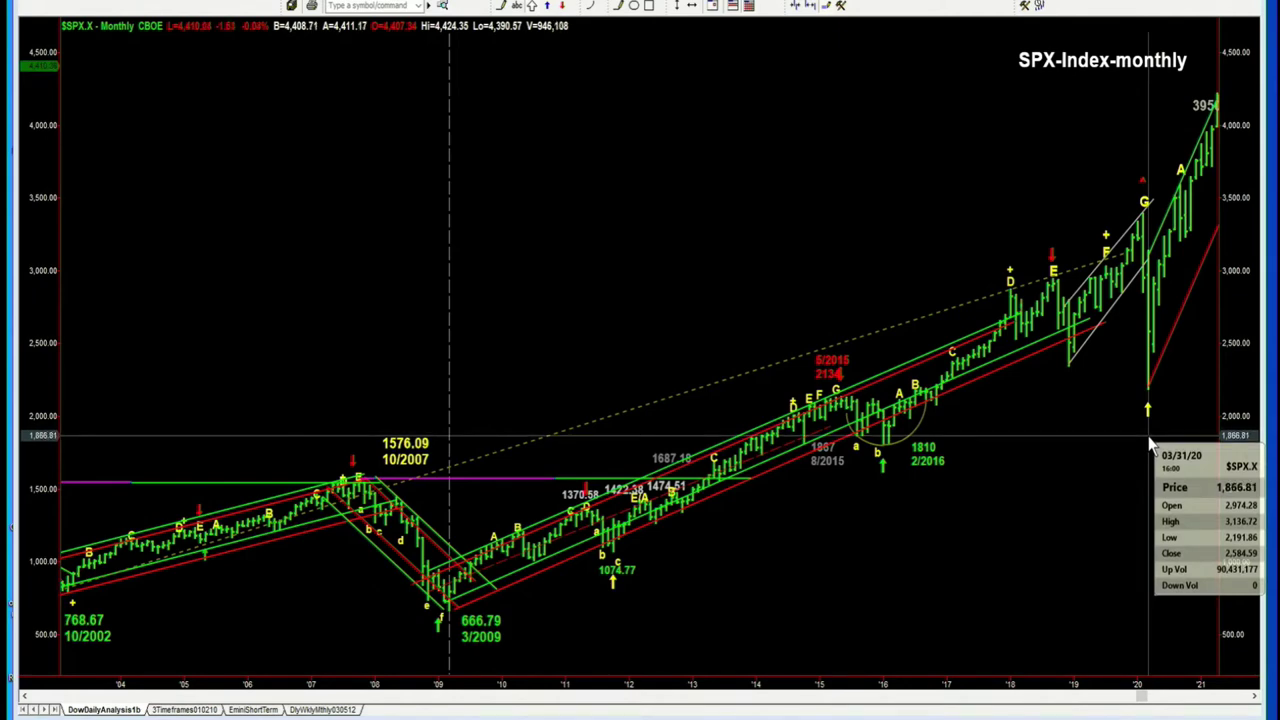
pyautogui.scroll(-2, 1156, 395)
pyautogui.scroll(-3, 1148, 400)
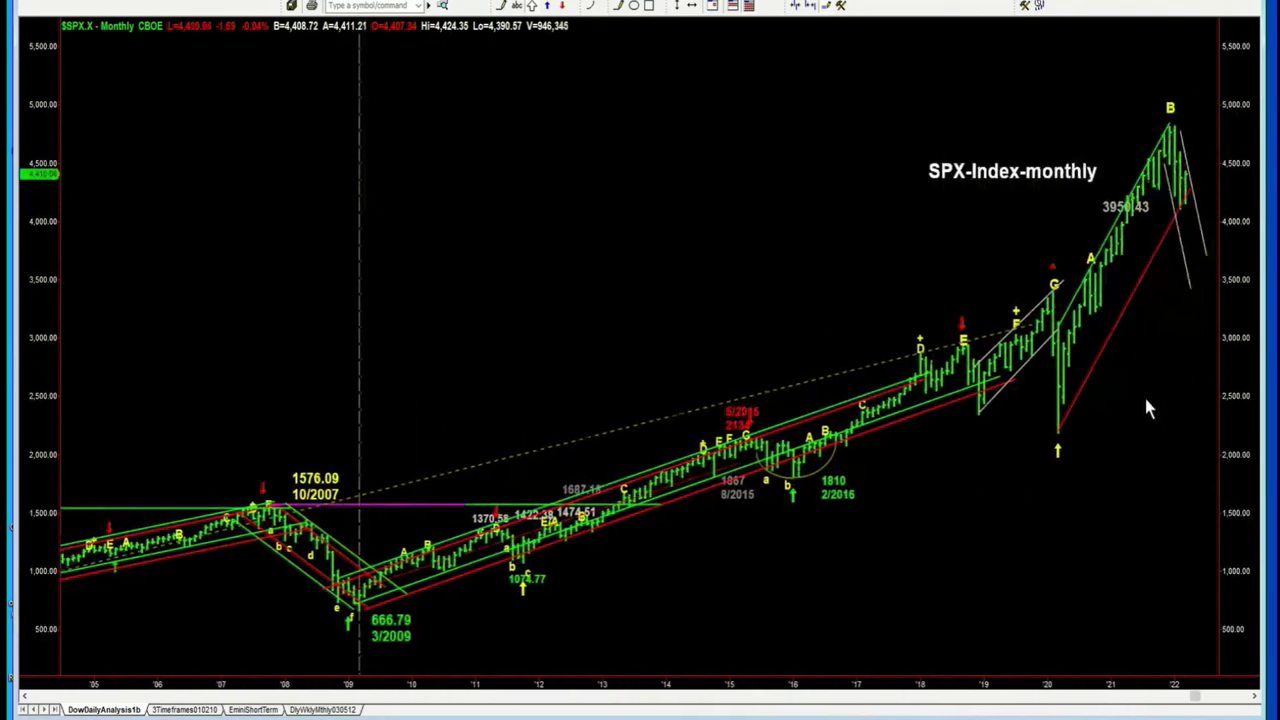
# - Compress the bar spacing of the $SPX.X monthly chart to fit 2002 through 2022 in one view
pyautogui.scroll(3, 517, 378)
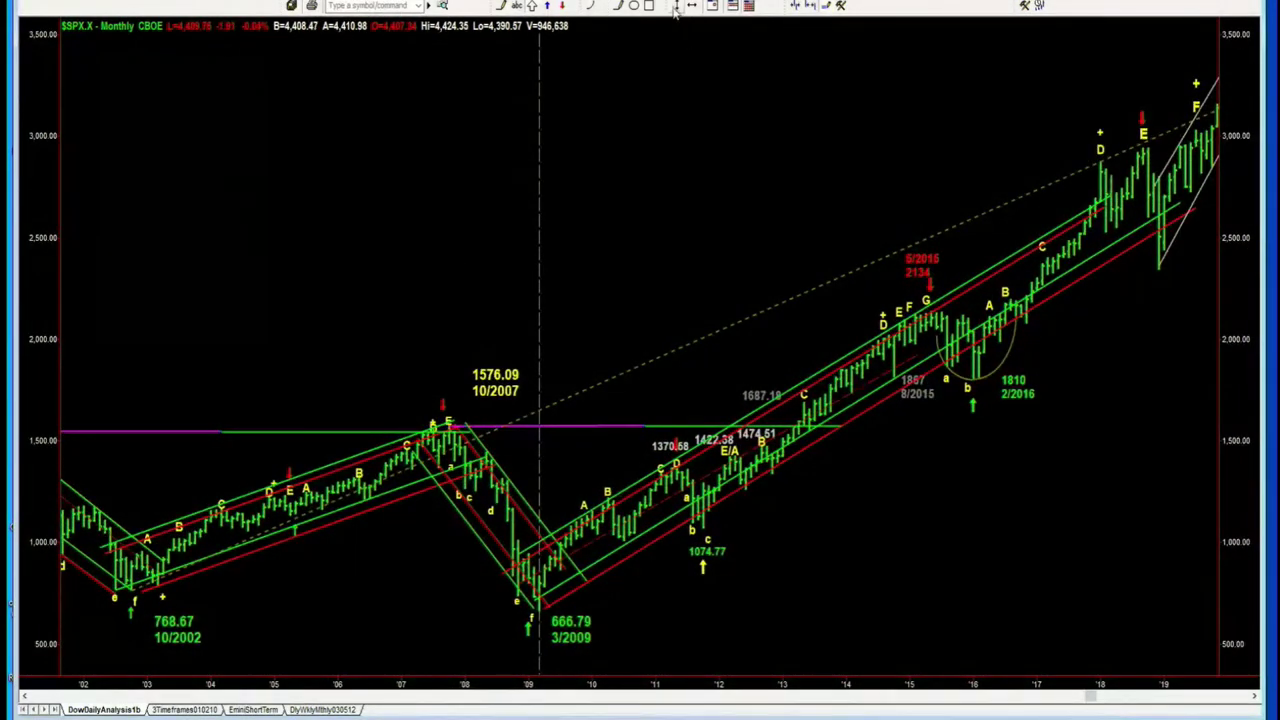
pyautogui.click(795, 7)
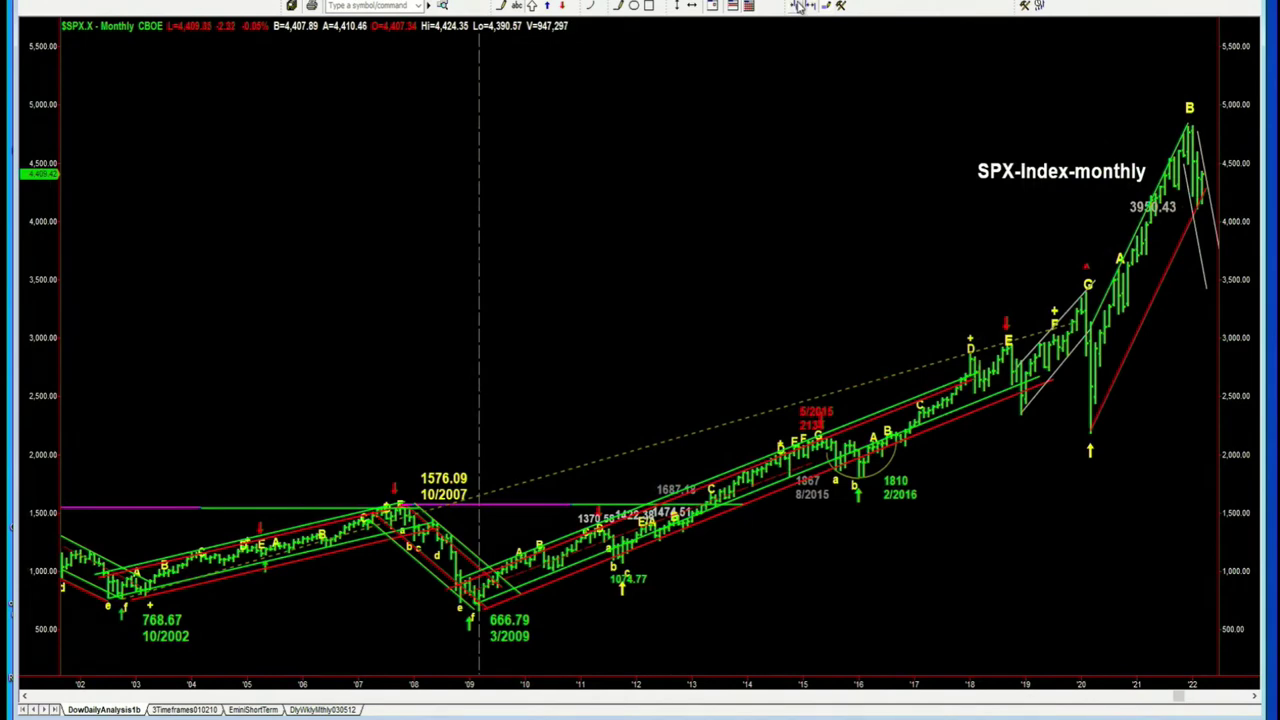
# - Compress the bar spacing of the $SPX.X monthly chart further and bring the 1990 through 2013 waves into view
pyautogui.click(798, 7)
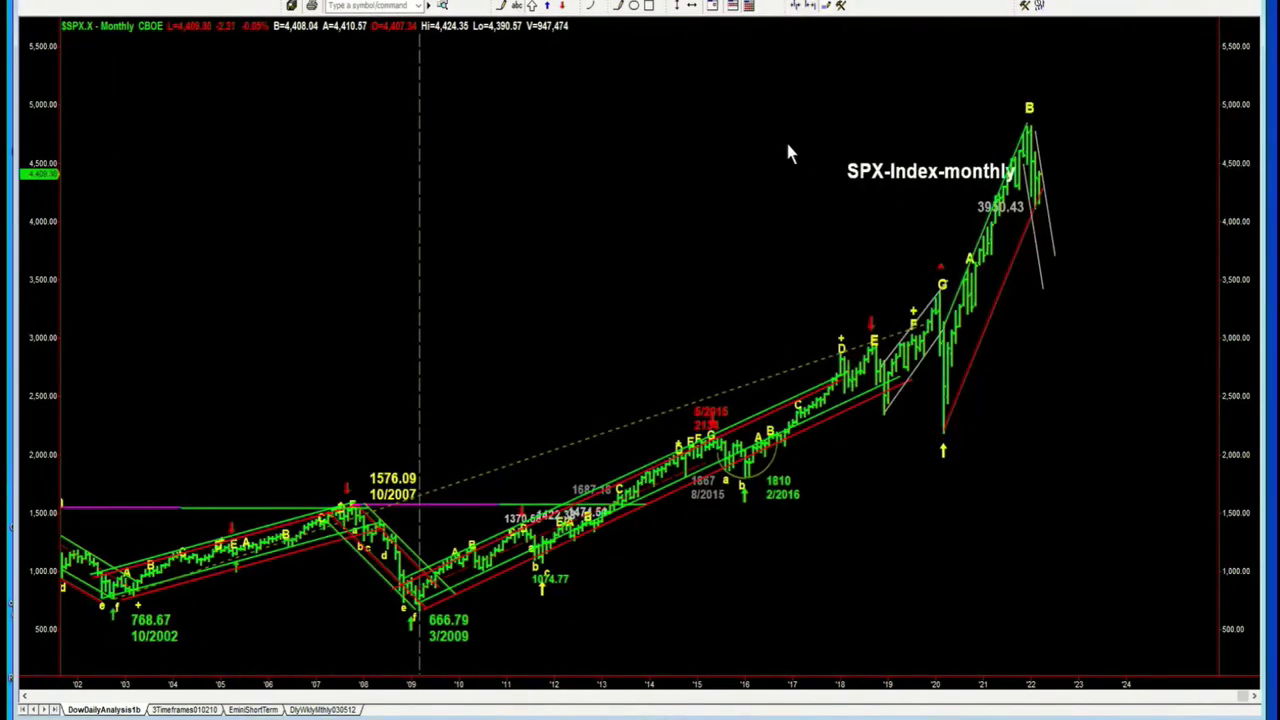
pyautogui.scroll(6, 704, 245)
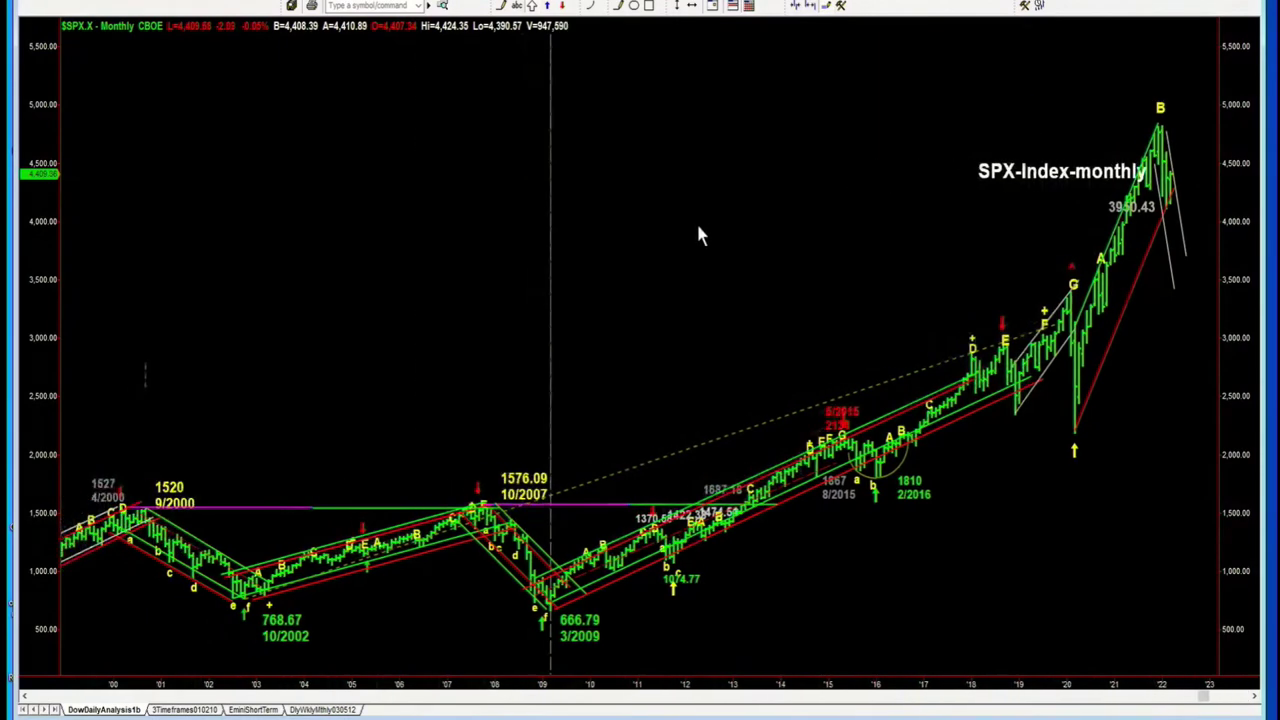
pyautogui.scroll(6, 698, 250)
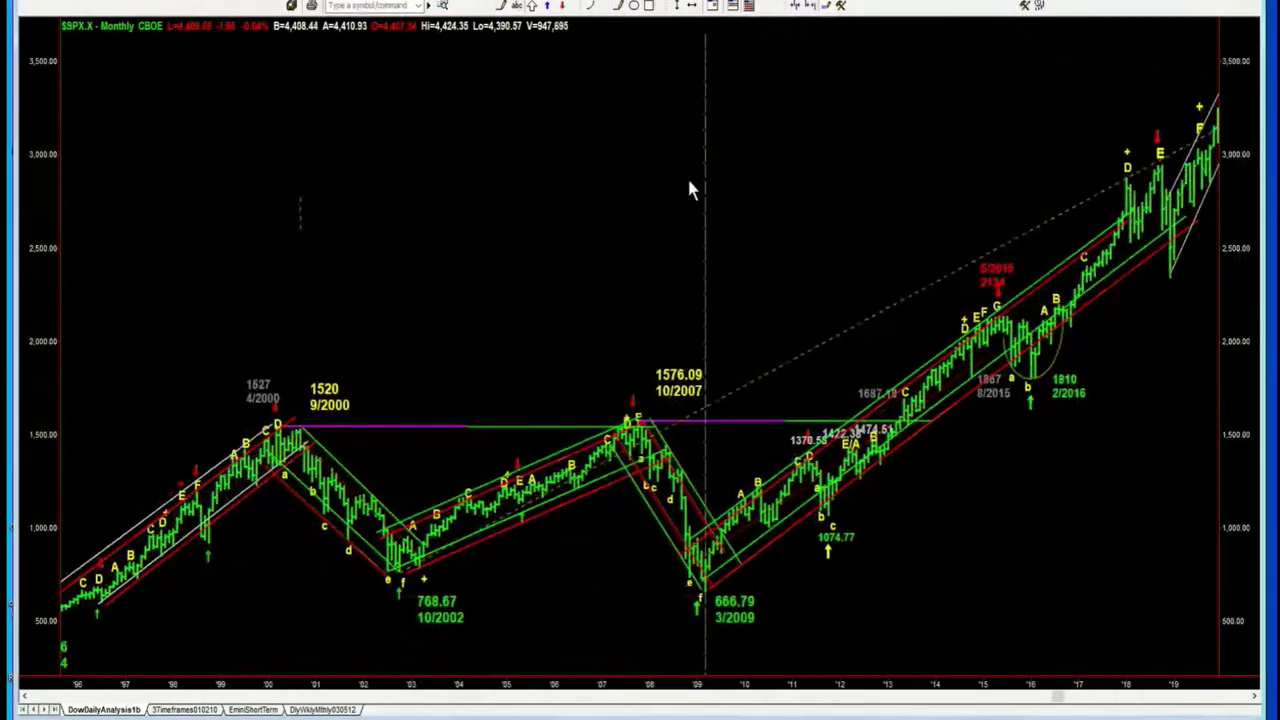
pyautogui.scroll(6, 716, 183)
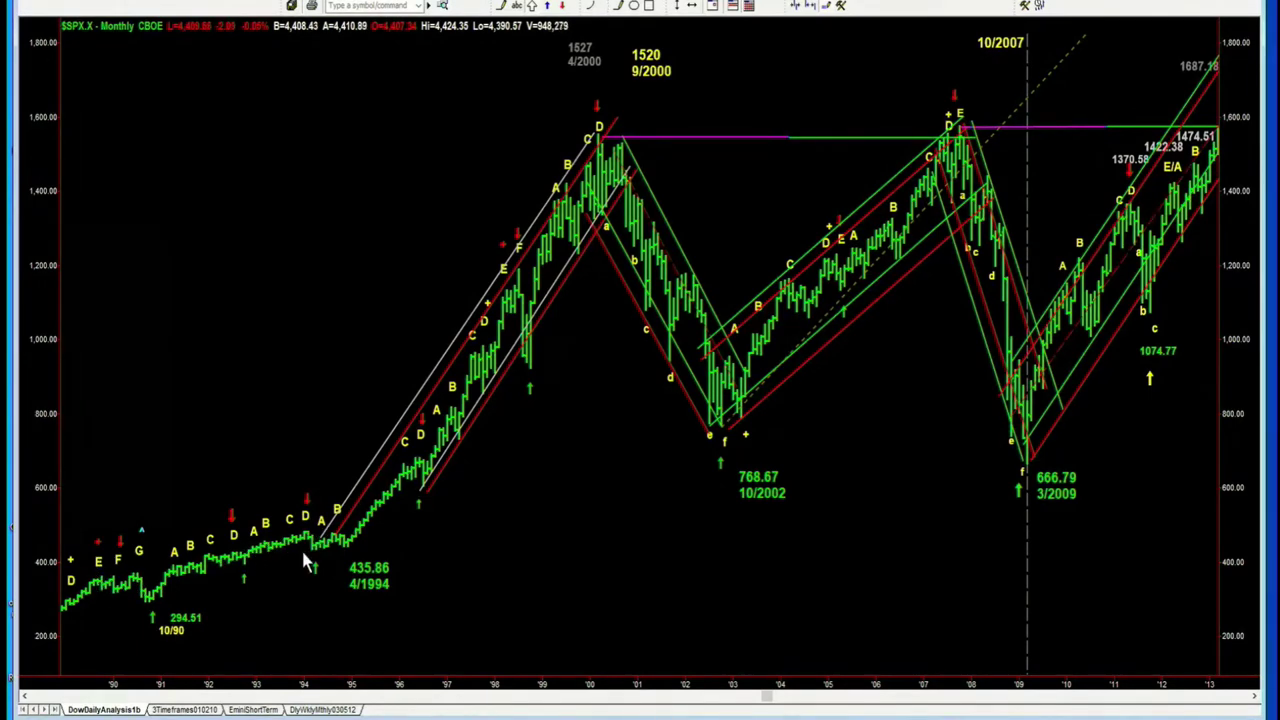
pyautogui.scroll(3, 326, 457)
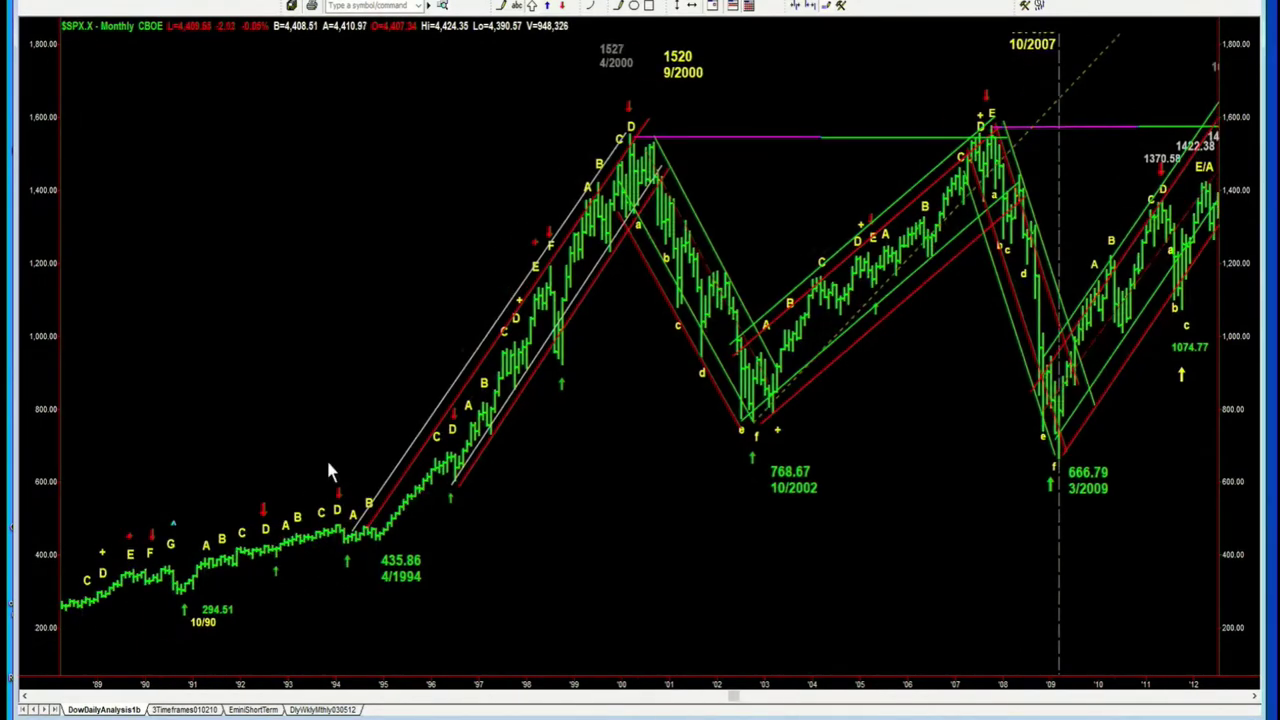
pyautogui.scroll(-3, 334, 438)
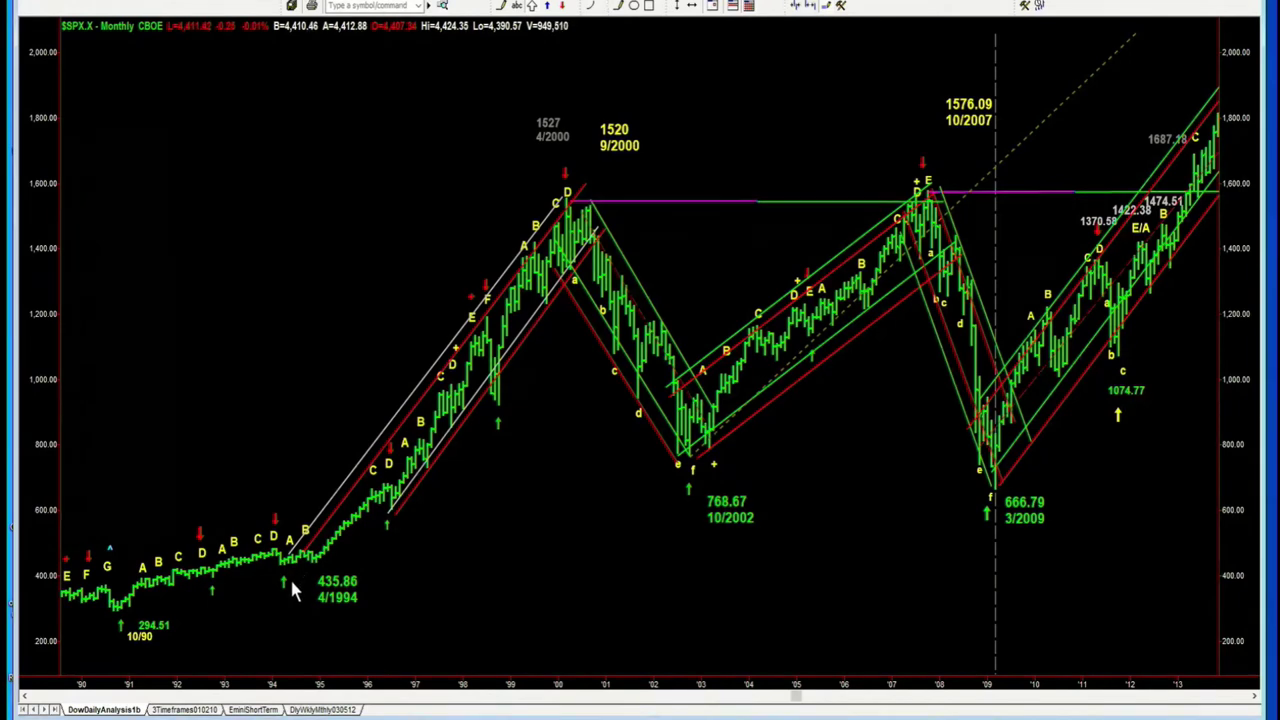
# - Inspect the $SPX.X monthly bar data at the 1994 low and at the March 2000 peak D
pyautogui.moveTo(289, 585)
pyautogui.click(294, 606)
pyautogui.moveTo(300, 586); pyautogui.dragTo(281, 604)
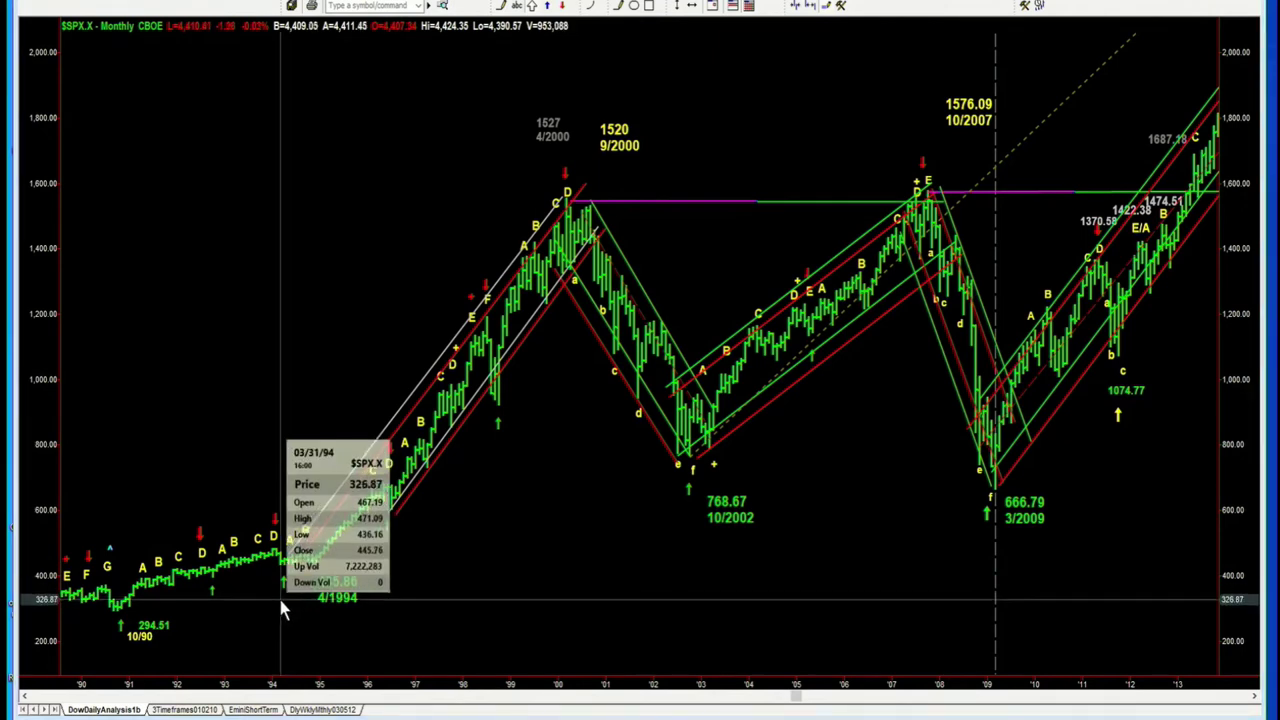
pyautogui.moveTo(281, 603); pyautogui.dragTo(292, 606)
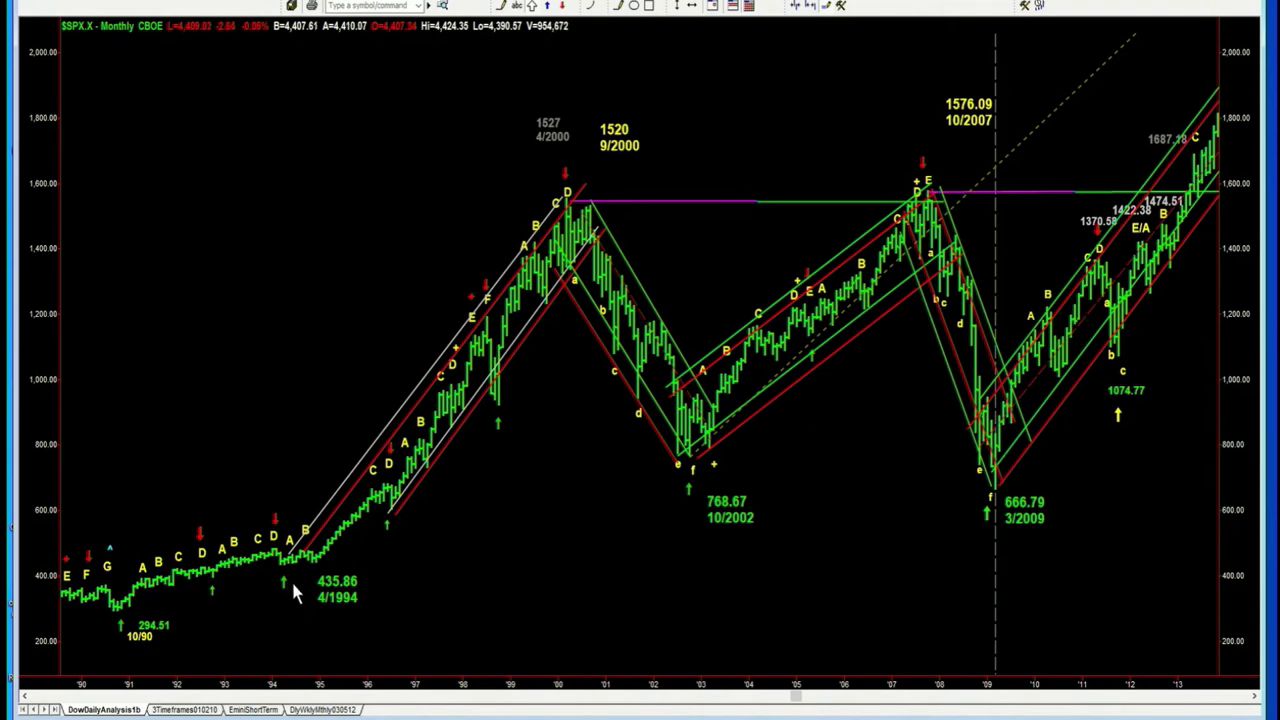
pyautogui.moveTo(293, 583)
pyautogui.moveTo(626, 178); pyautogui.dragTo(566, 188)
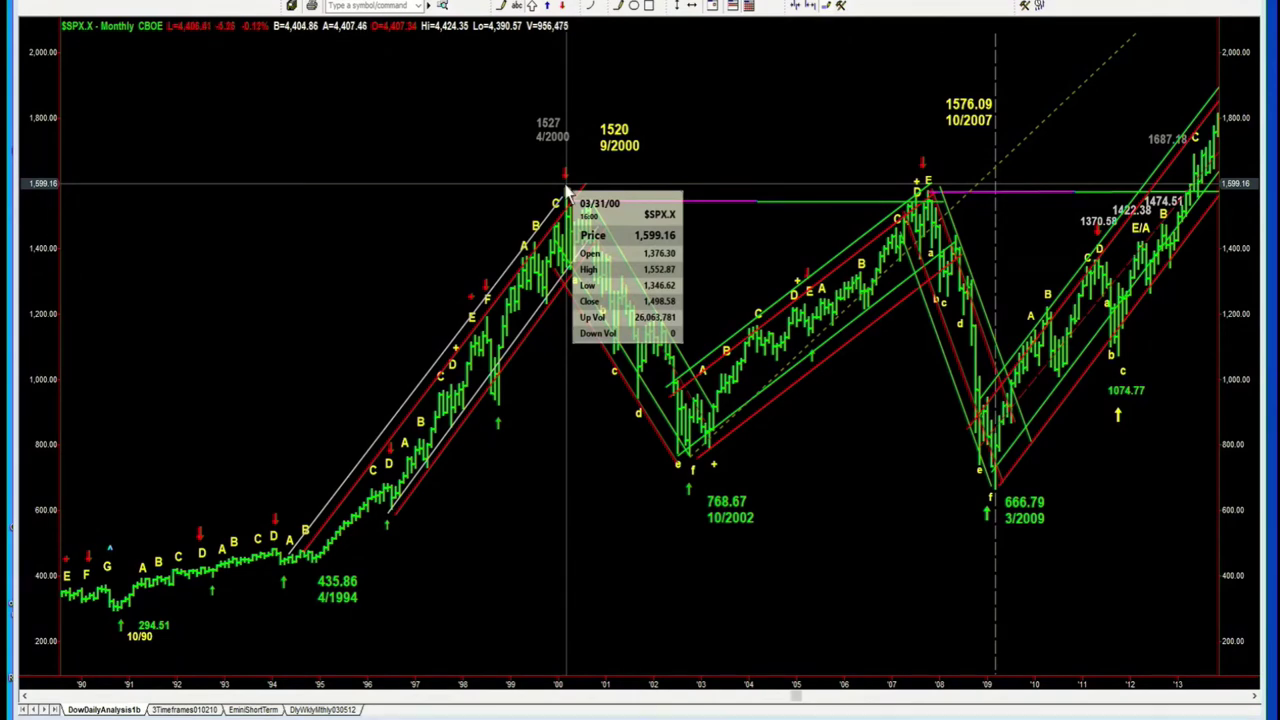
pyautogui.moveTo(566, 190); pyautogui.dragTo(582, 148)
# - Recolor the "1520 9/2000" text label light gray and the "1527 4/2000" text label yellow
pyautogui.rightClick(616, 158)
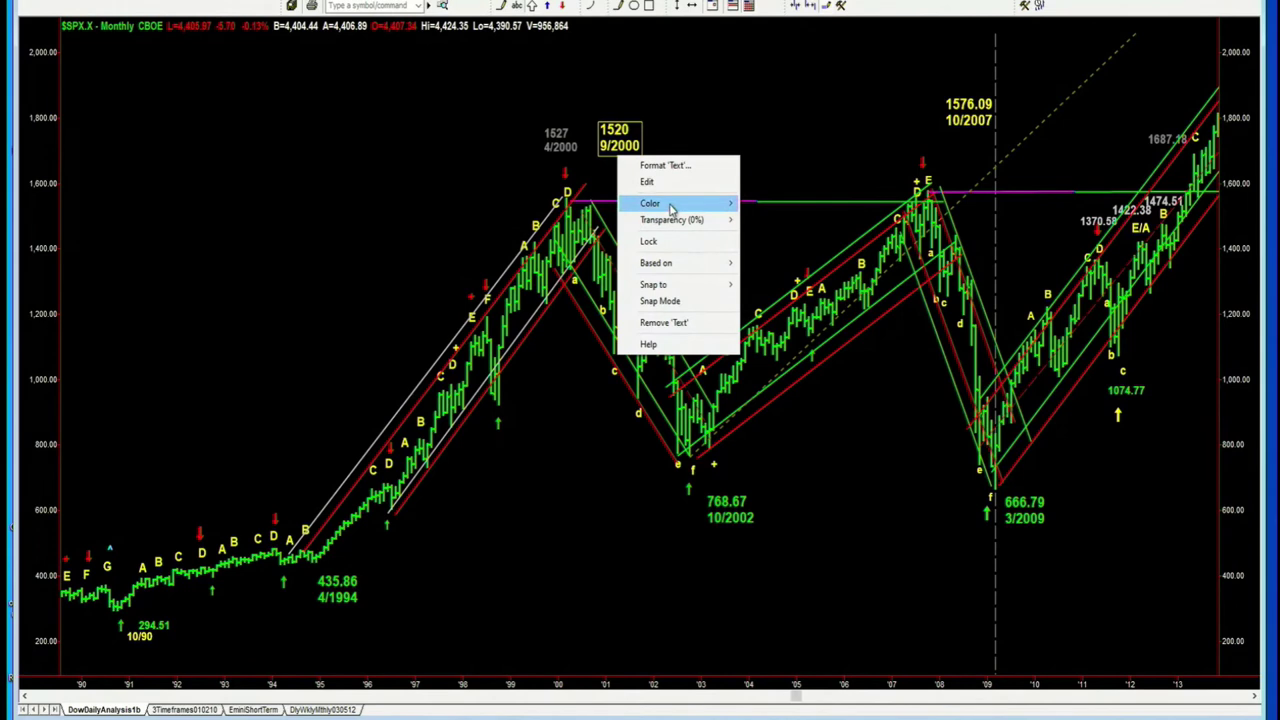
pyautogui.moveTo(672, 208)
pyautogui.click(765, 298)
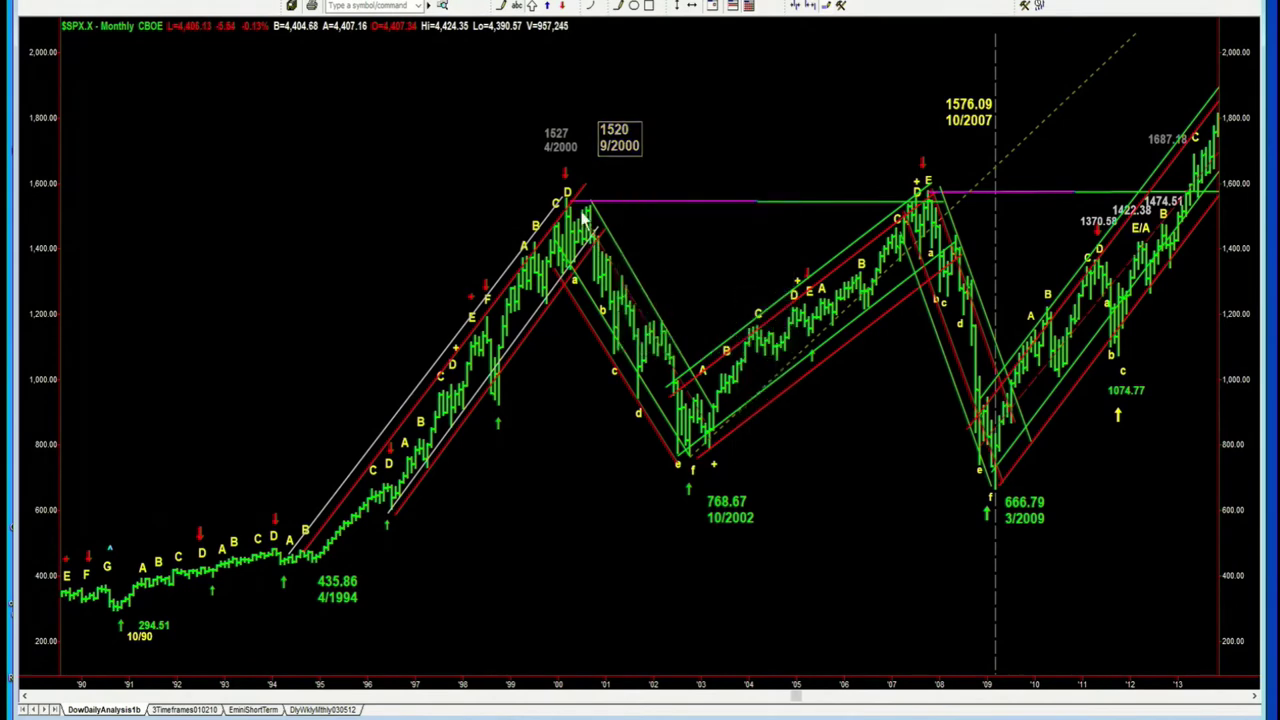
pyautogui.rightClick(561, 150)
pyautogui.moveTo(630, 190)
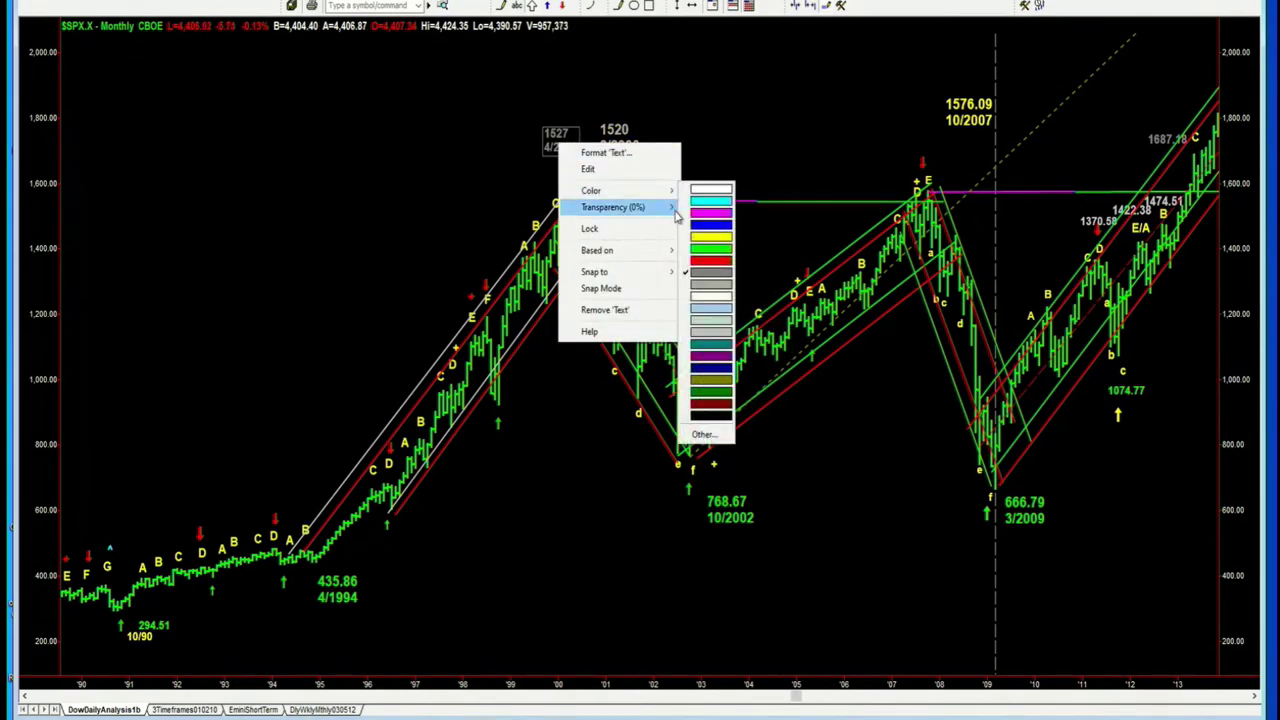
pyautogui.click(711, 238)
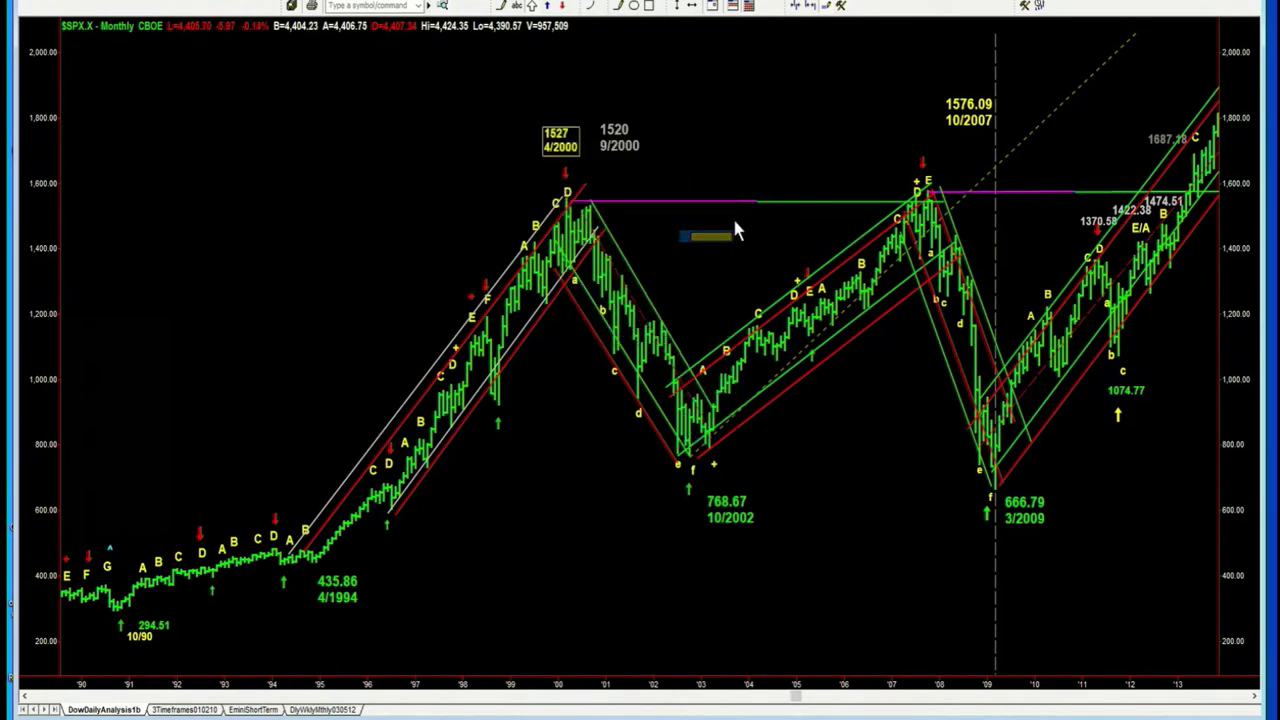
pyautogui.click(650, 197)
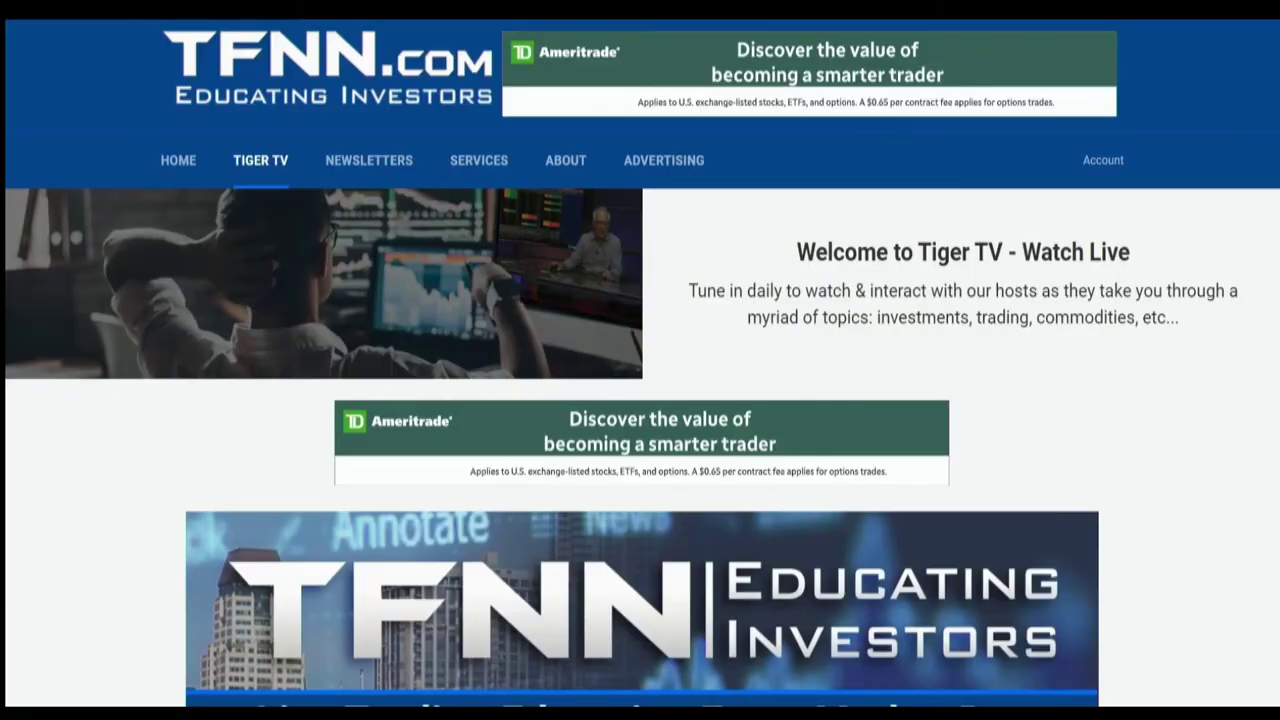
# - Look through the live show schedule and the show archive channels on the TFNN Tiger TV page
pyautogui.scroll(-8, 1220, 423)
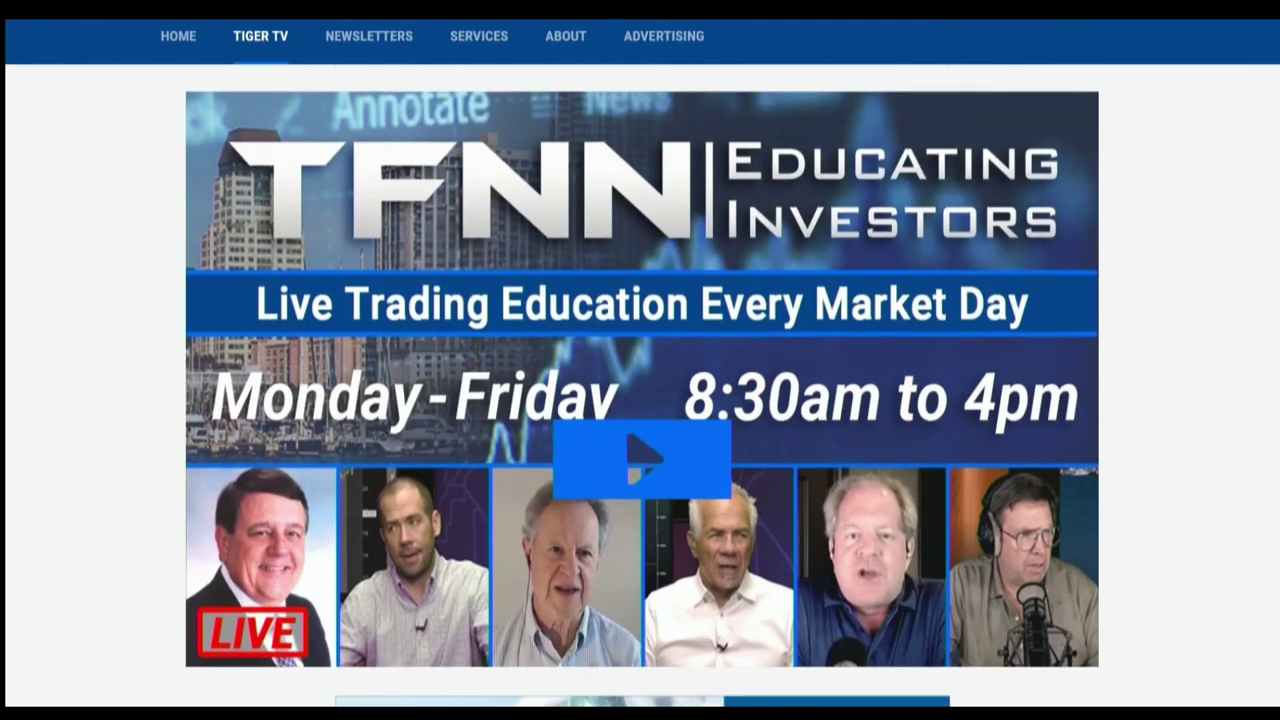
pyautogui.scroll(-11, 640, 400)
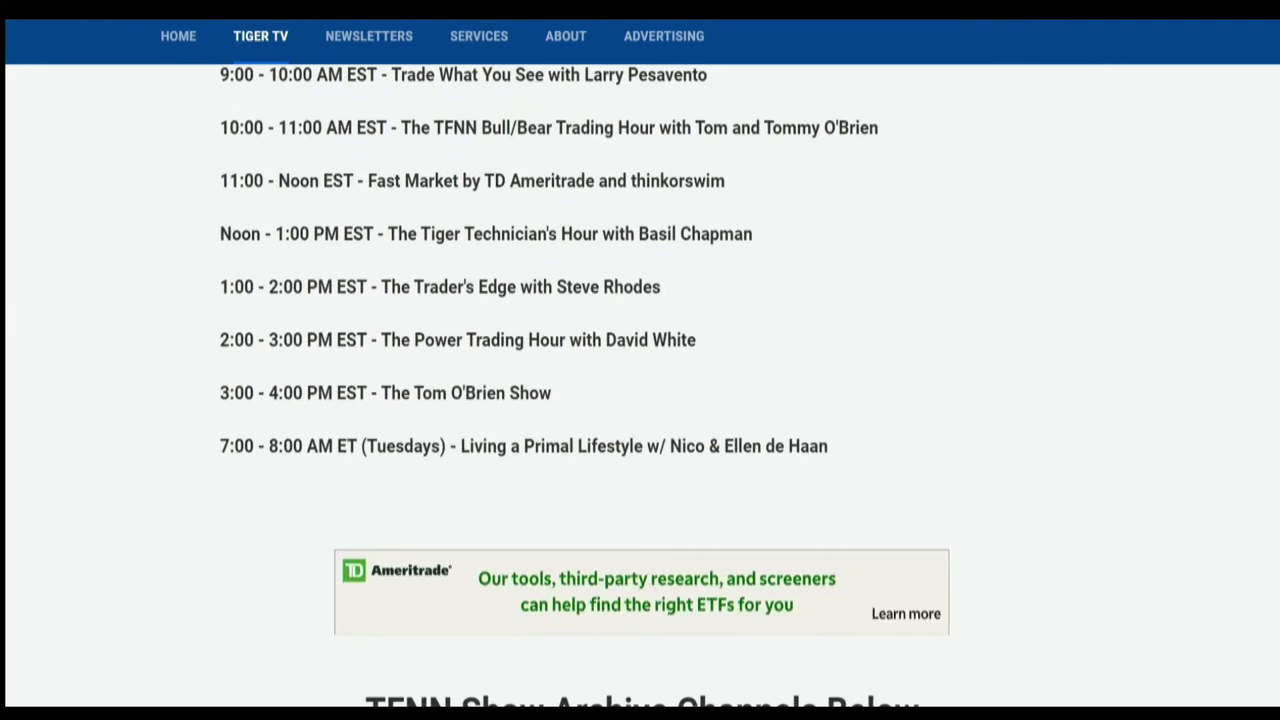
pyautogui.scroll(-5, 640, 400)
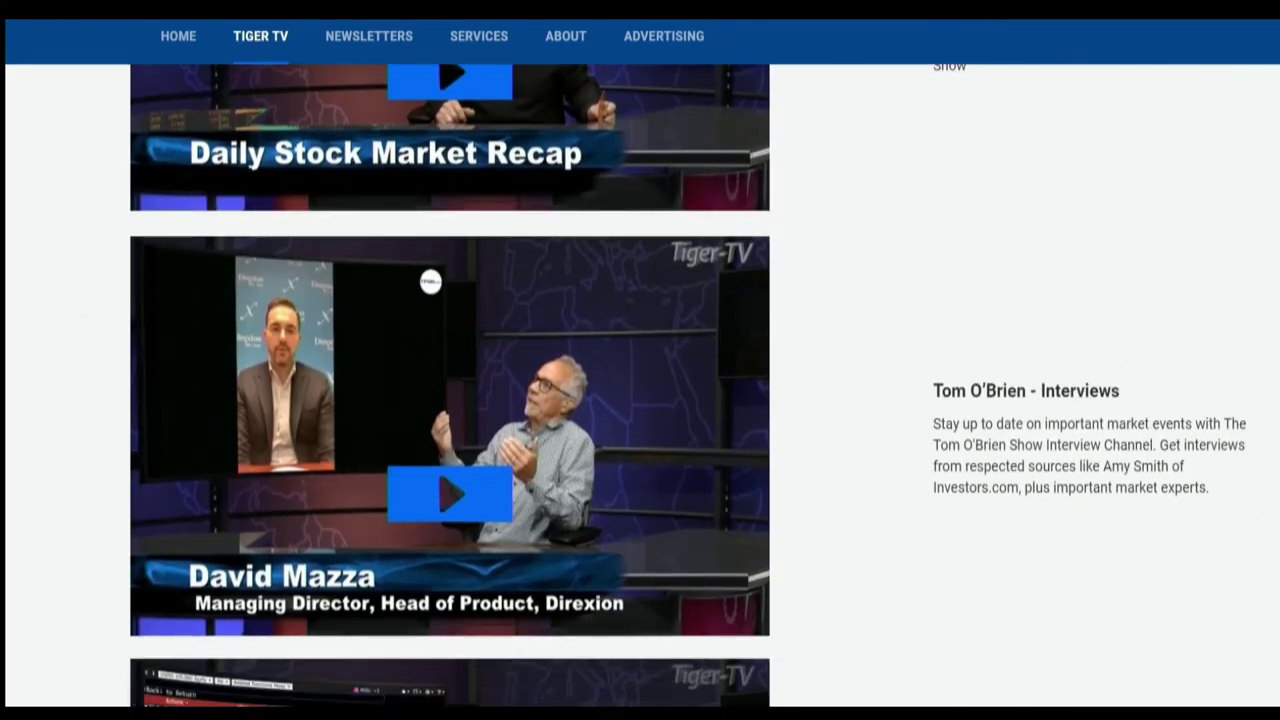